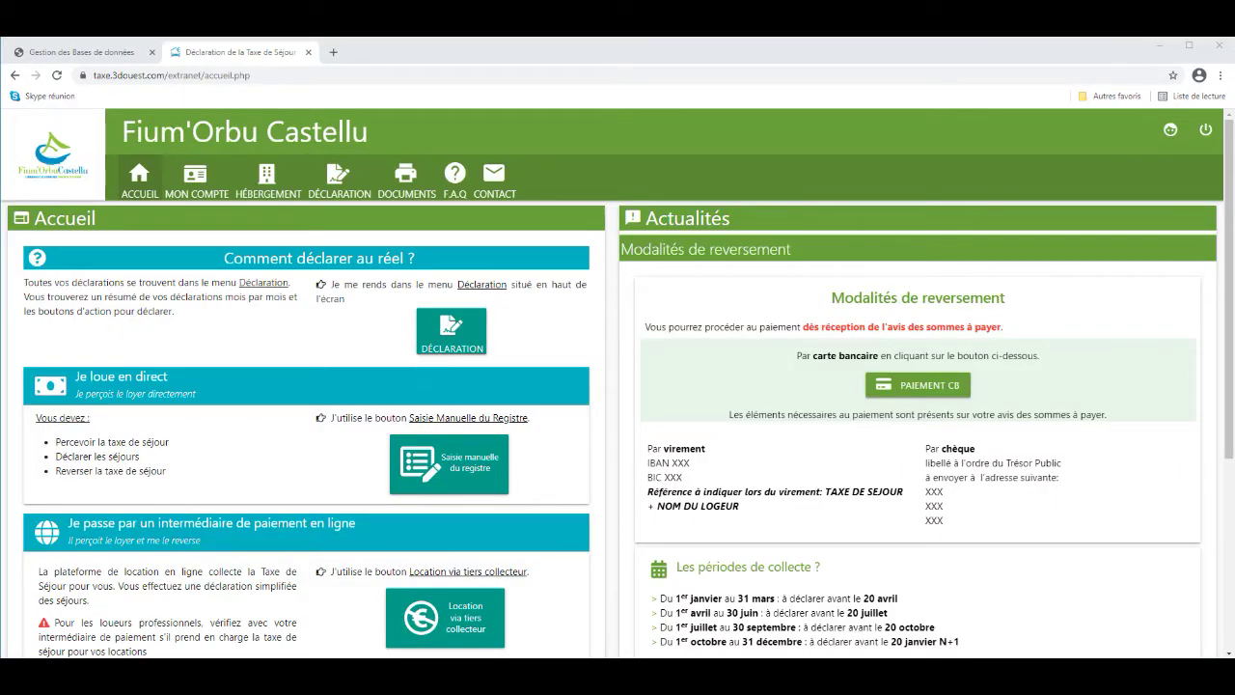
# - Create a manual guest register for Meublé de test for March 2021 and start entering stays on which tax was collected
pyautogui.click(340, 193)
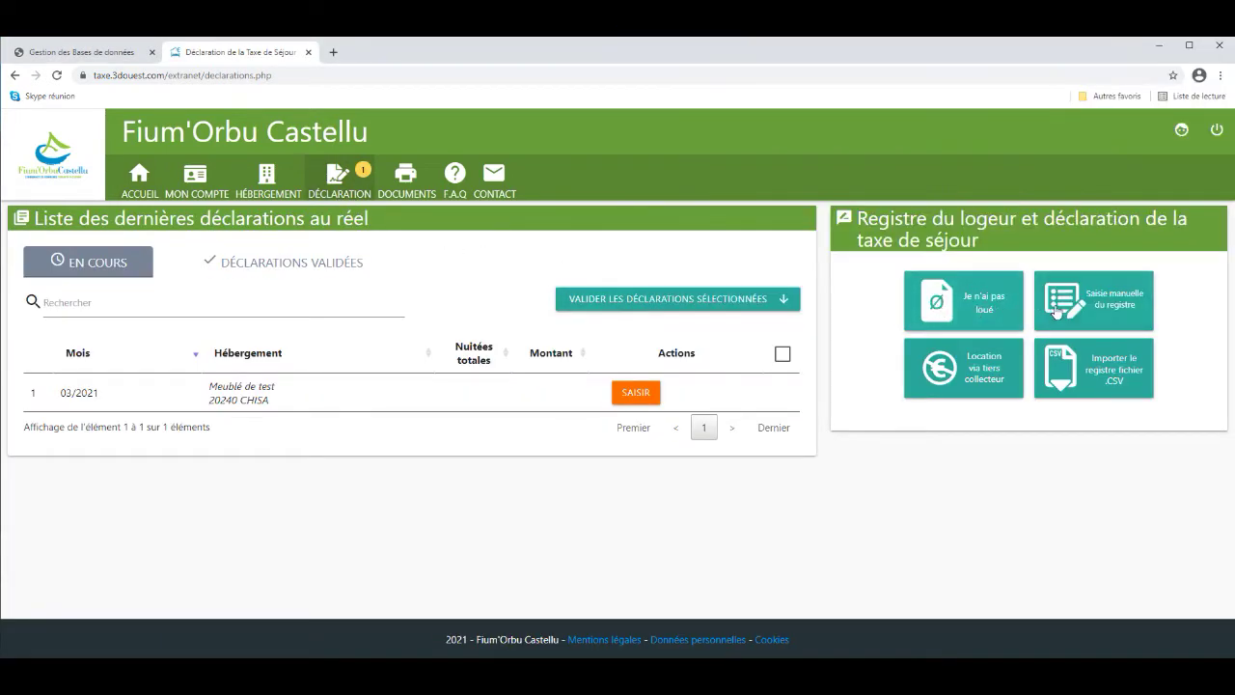
pyautogui.click(1082, 311)
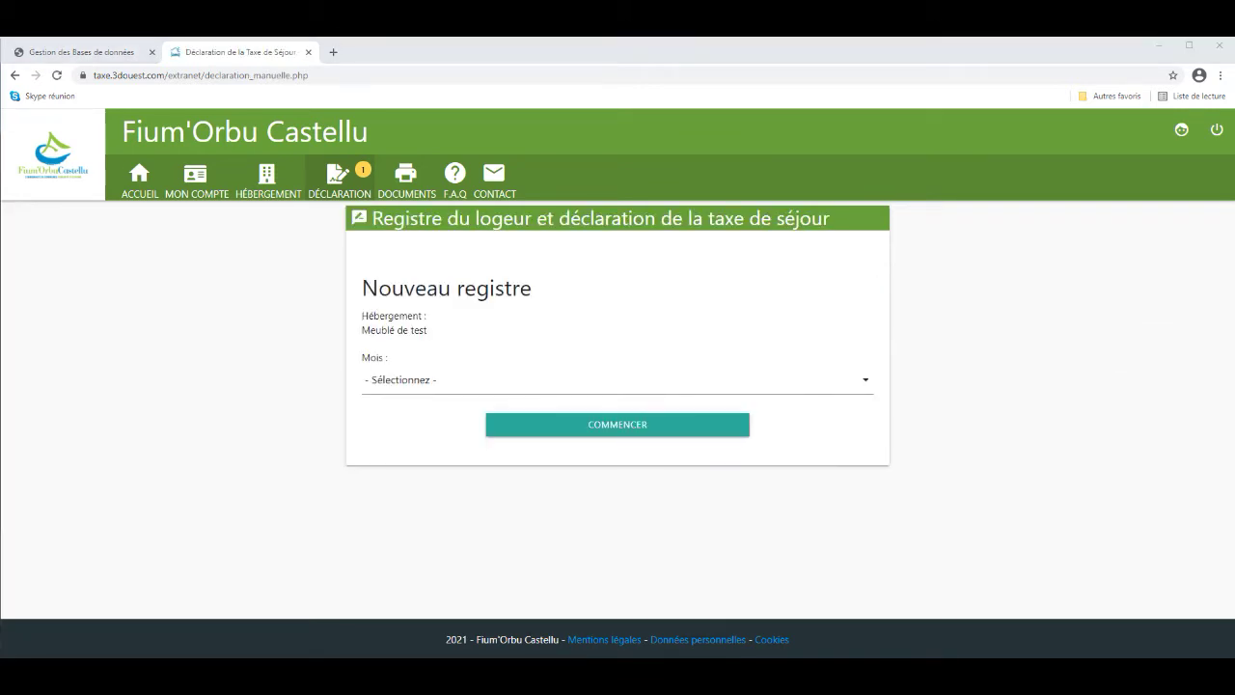
pyautogui.click(436, 389)
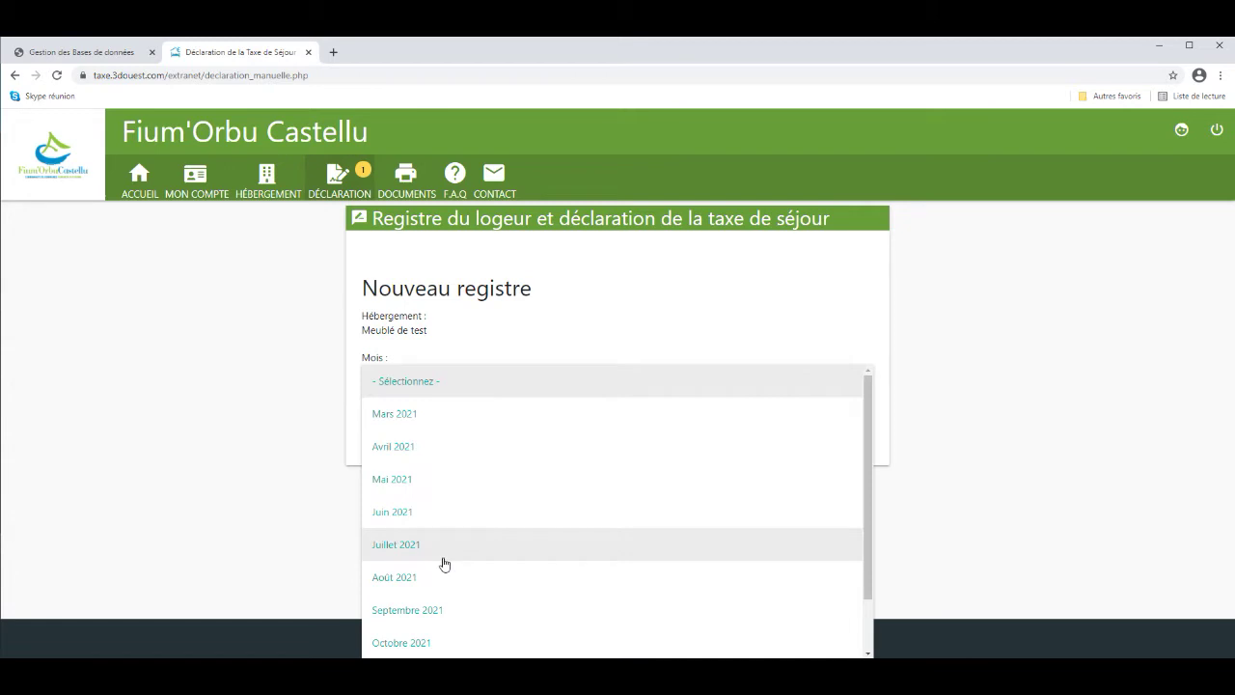
pyautogui.click(421, 417)
pyautogui.click(587, 430)
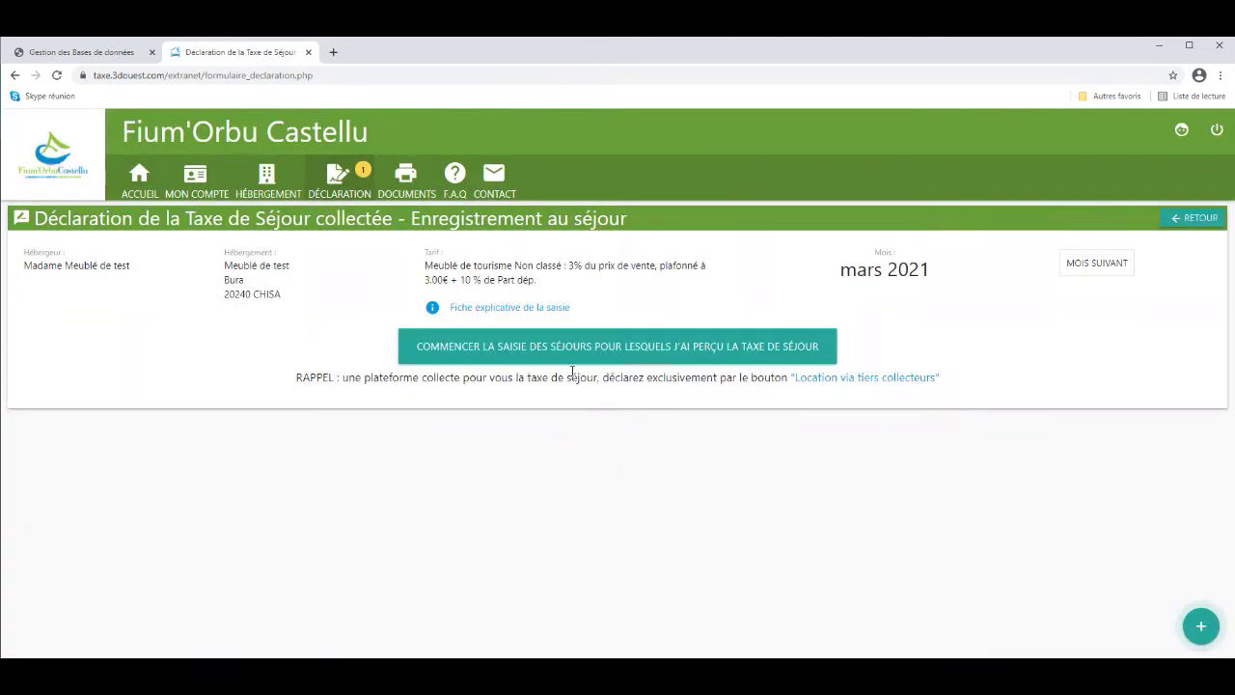
pyautogui.click(566, 353)
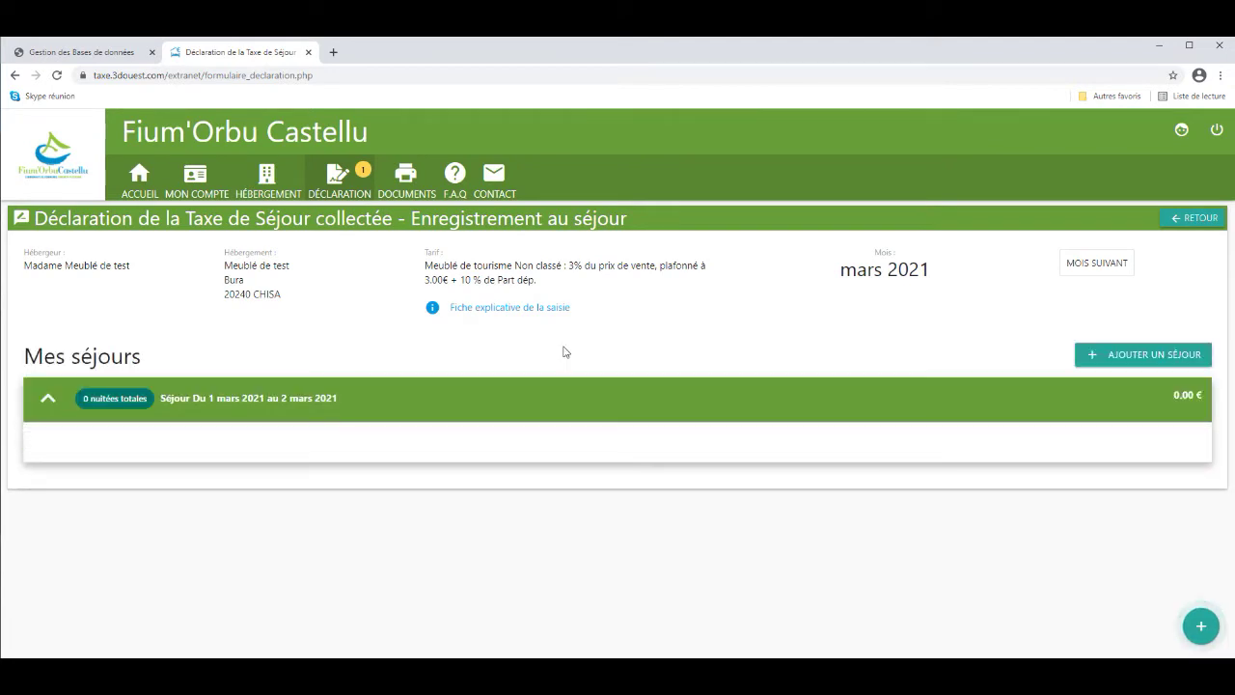
# - Set the stay's end date to 05/03/2021 and its nightly price before tax to 45 €
pyautogui.scroll(-2, 546, 372)
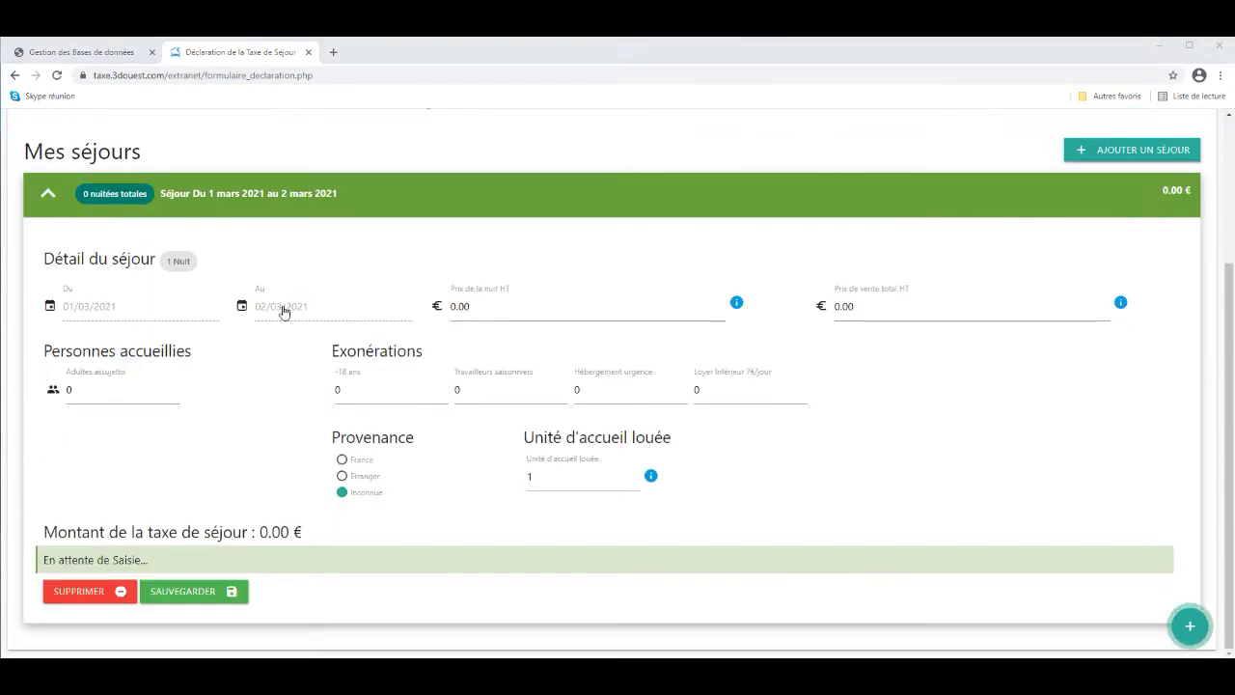
pyautogui.click(286, 306)
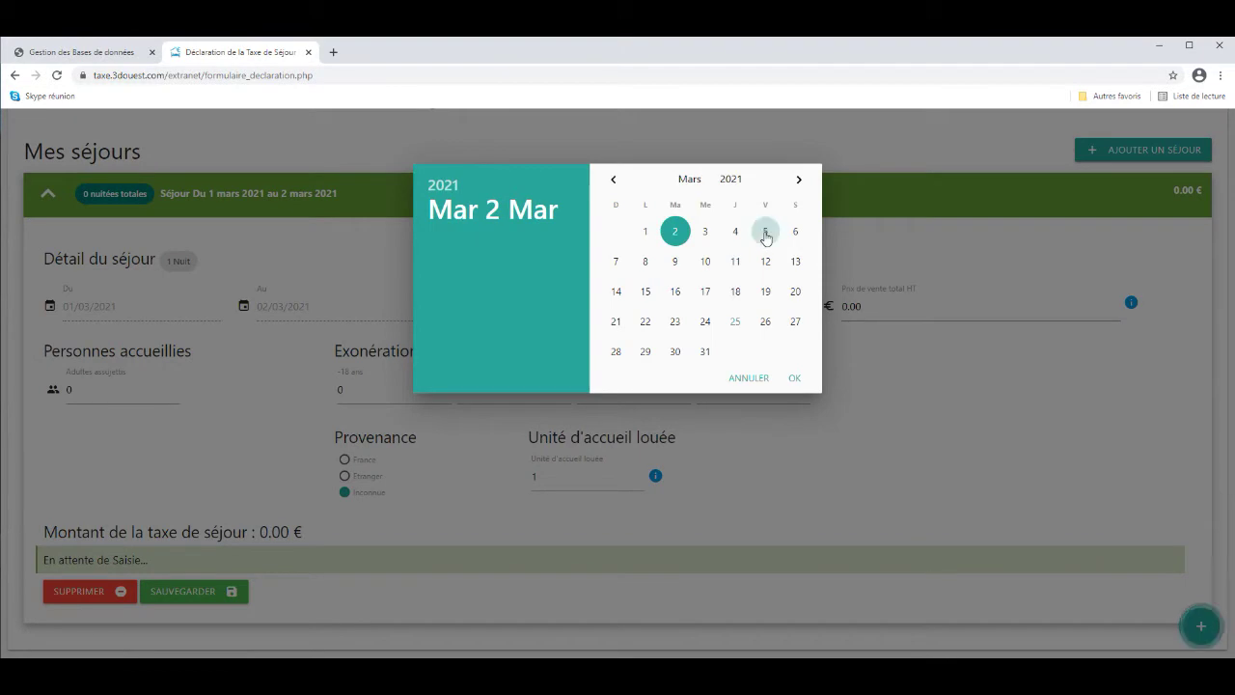
pyautogui.click(765, 230)
pyautogui.click(523, 312)
pyautogui.write('45')
# - Enter 2 taxable adults and 2 exempt guests under 18 for the stay, then save it and finish
pyautogui.click(86, 377)
pyautogui.write('2')
pyautogui.click(345, 393)
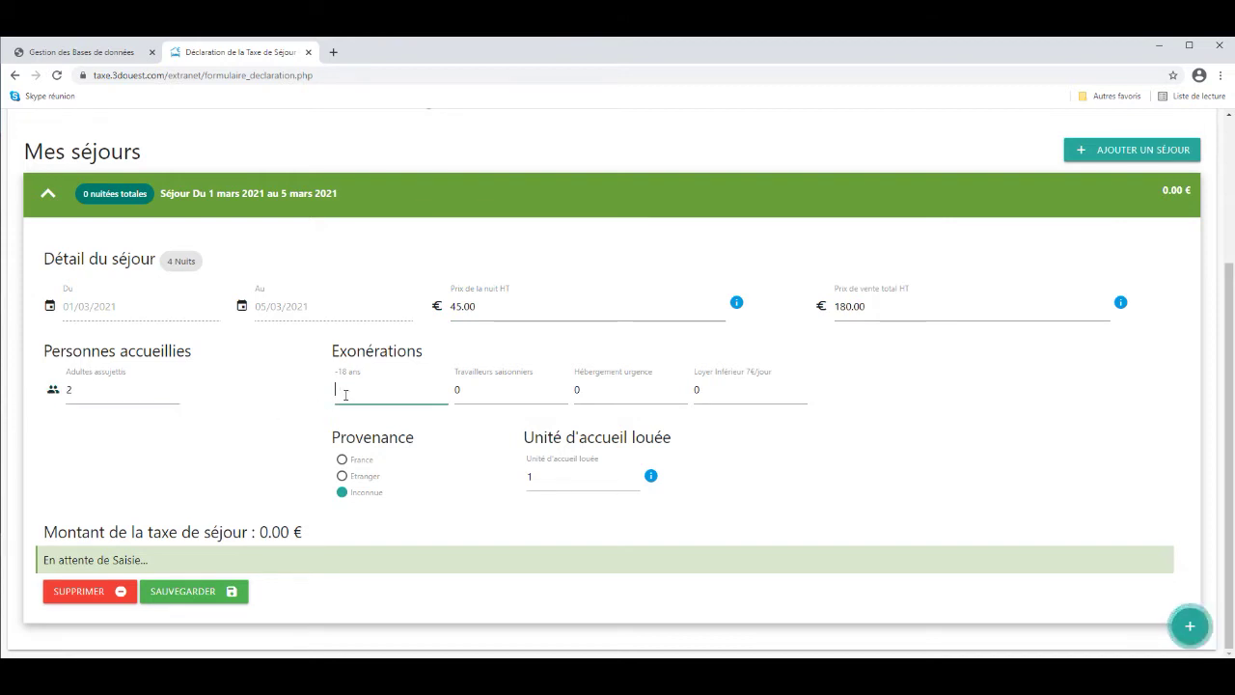
pyautogui.write('2')
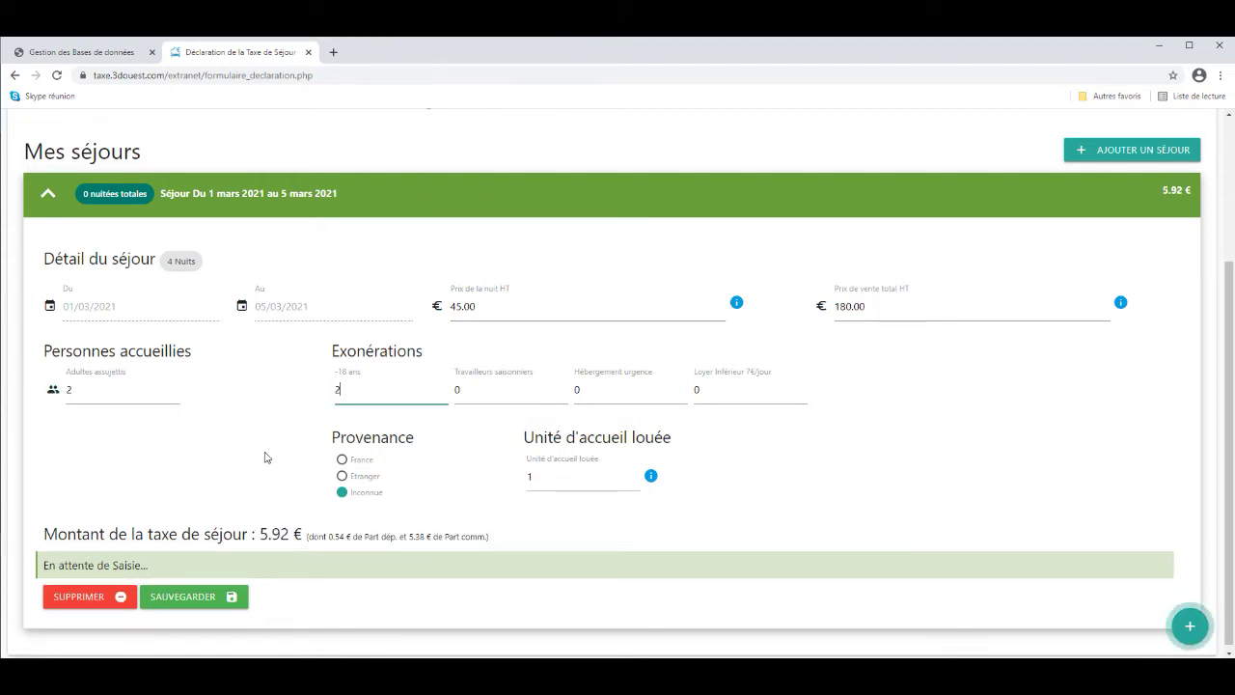
pyautogui.scroll(-1, 267, 455)
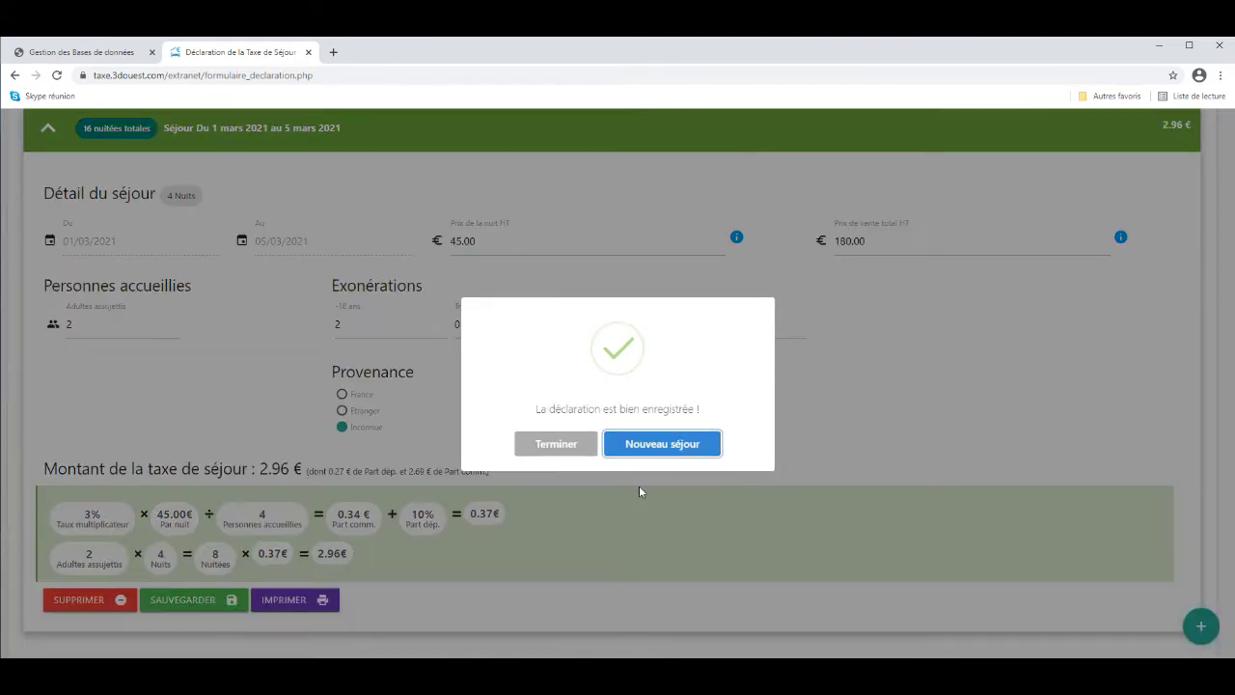
pyautogui.click(552, 445)
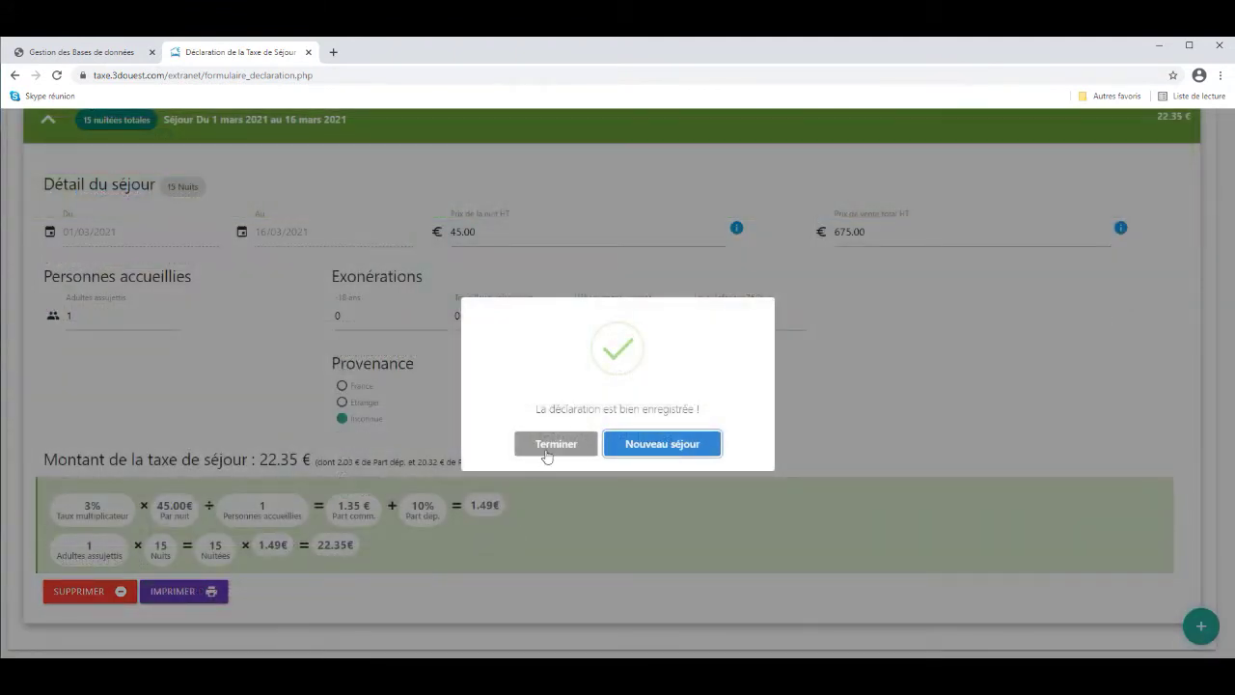
# - Finish the current entry, then set the under-18 exemptions of the 1 to 5 March 2021 stay to 0 and save it
pyautogui.click(544, 447)
pyautogui.click(196, 409)
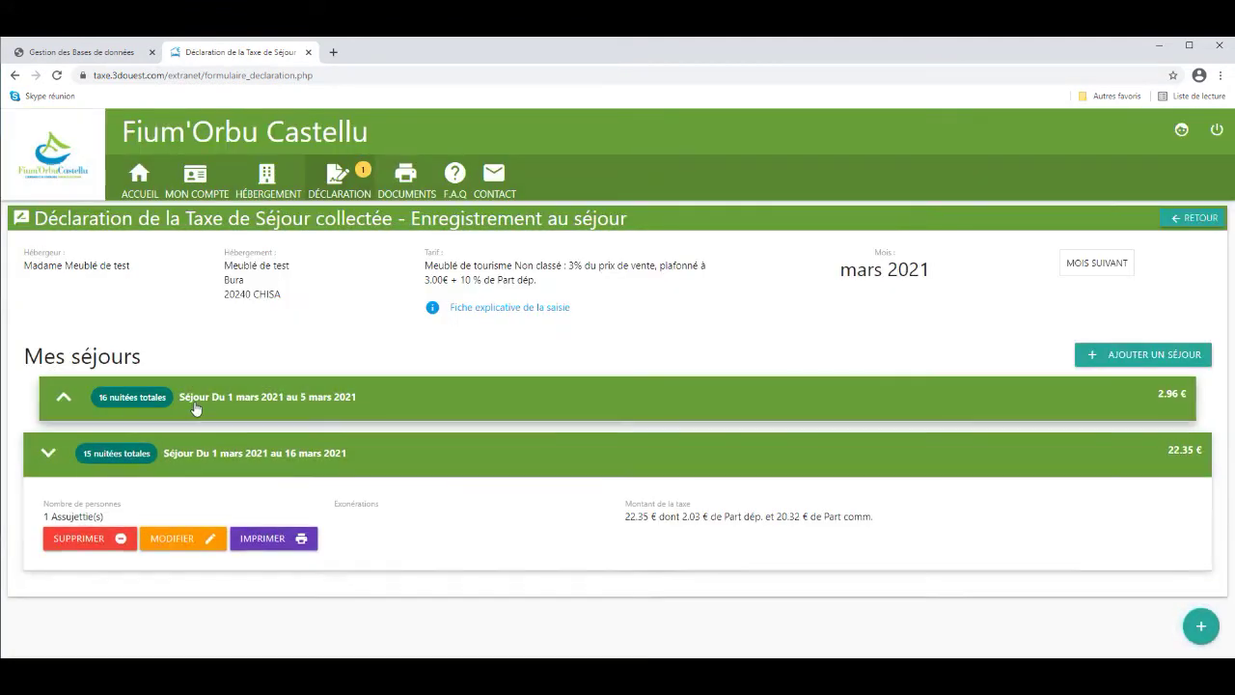
pyautogui.click(170, 485)
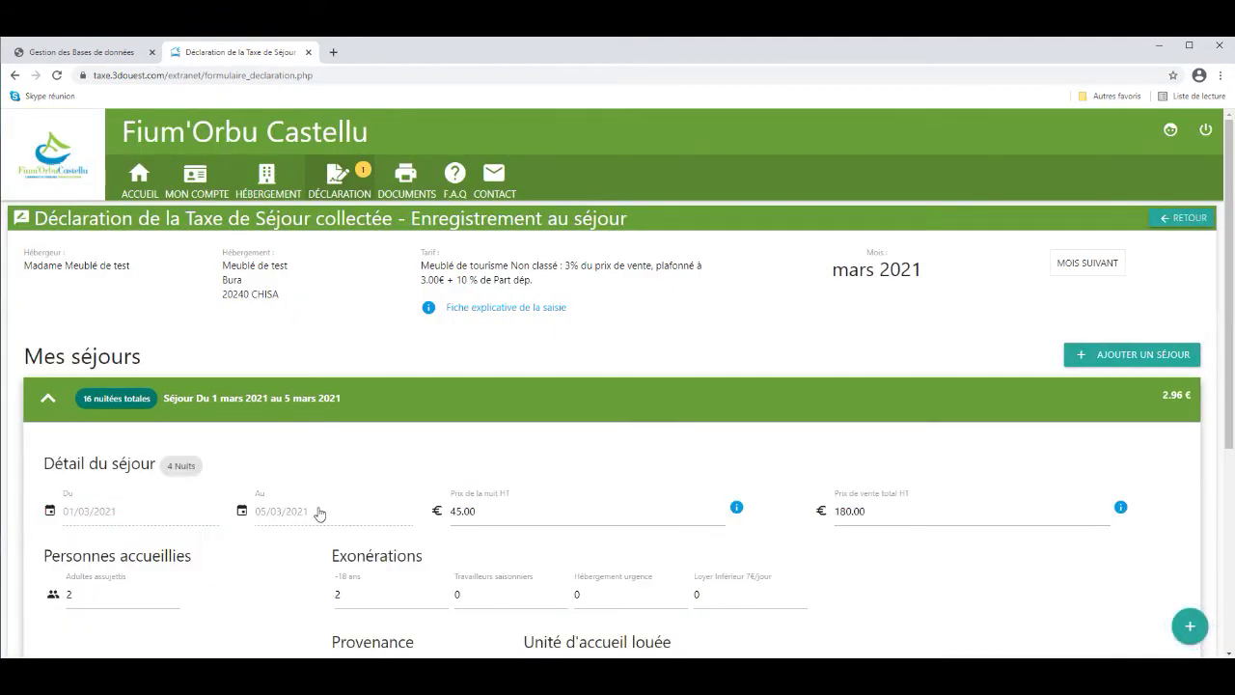
pyautogui.scroll(-2, 289, 502)
pyautogui.click(391, 404)
pyautogui.press('BackSpace')
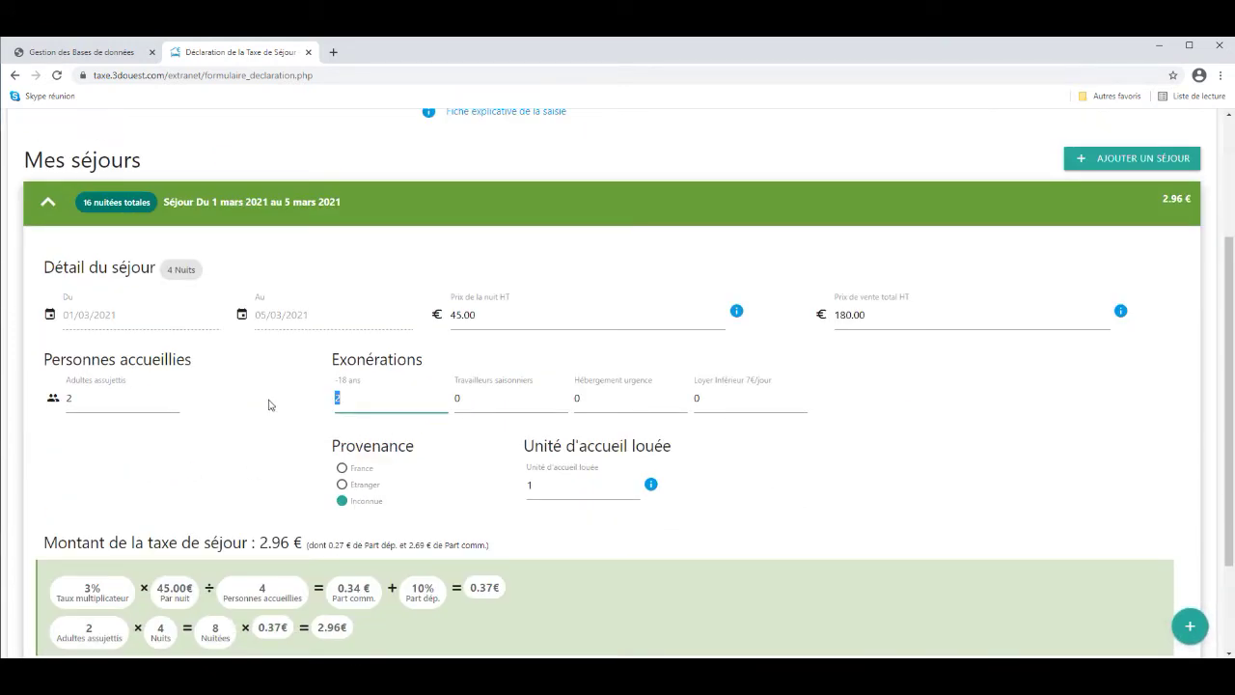
pyautogui.scroll(-2, 260, 452)
pyautogui.click(193, 546)
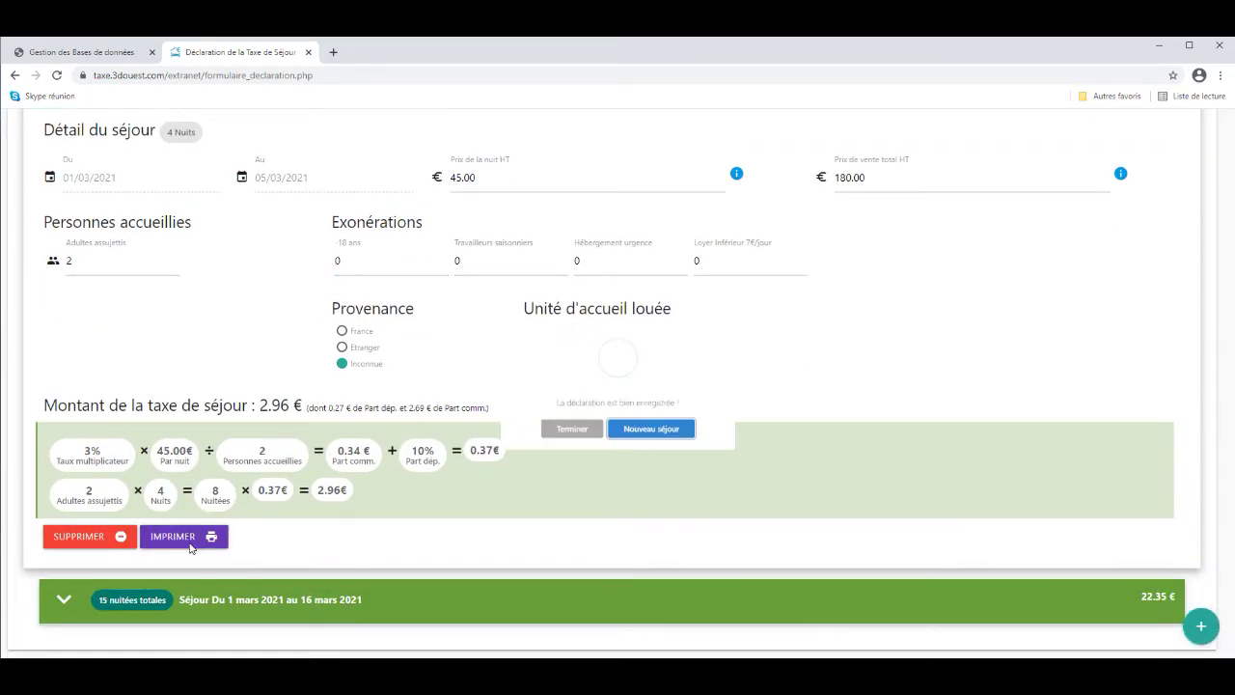
pyautogui.click(582, 443)
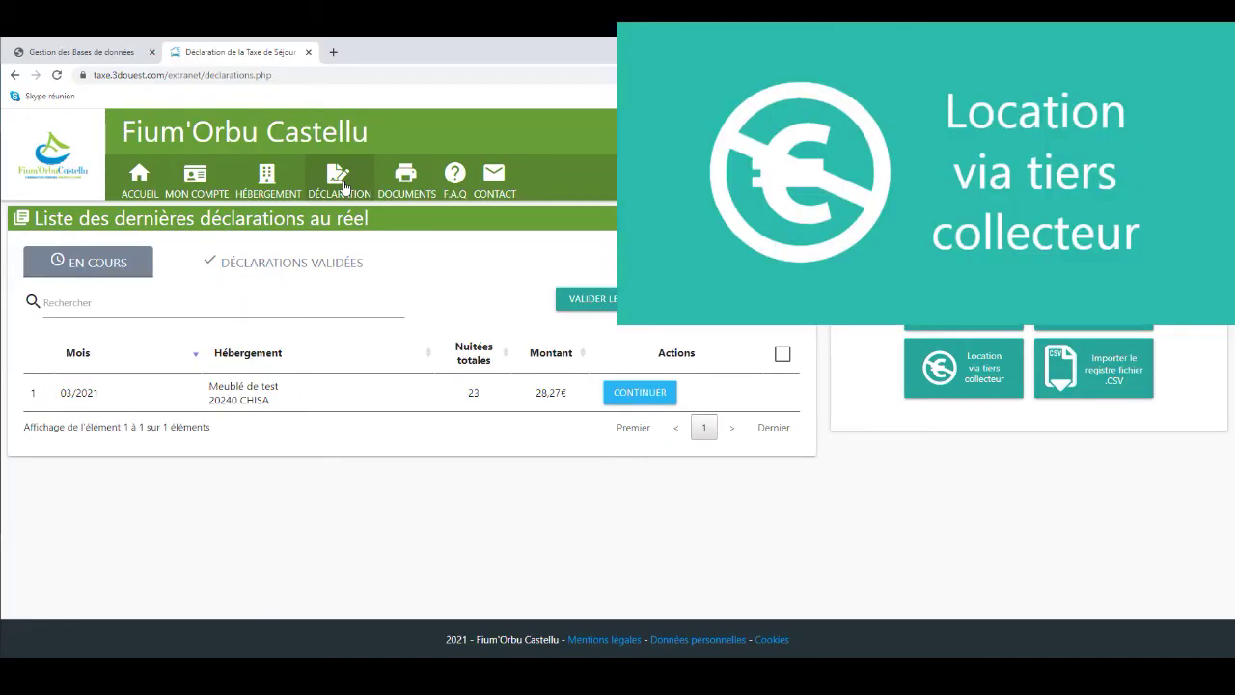
# - Add a third-party collector rental period running from 01/03/2021 to 31/12/2021
pyautogui.click(947, 385)
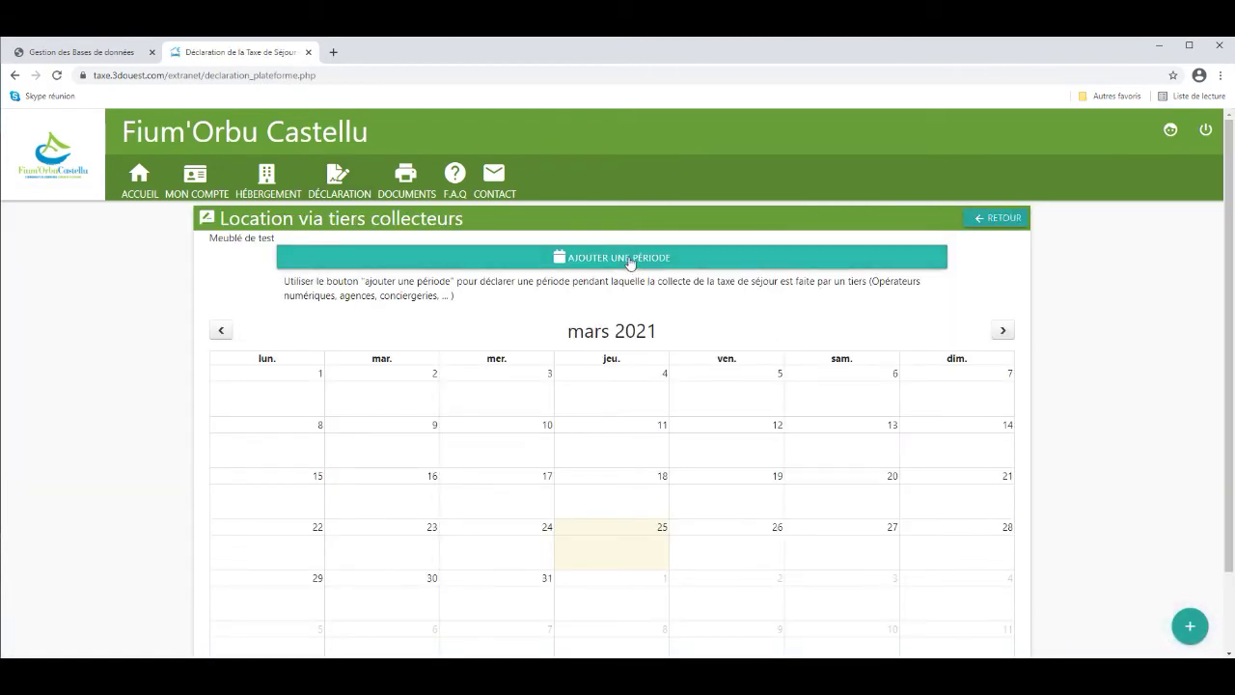
pyautogui.click(629, 257)
pyautogui.click(464, 282)
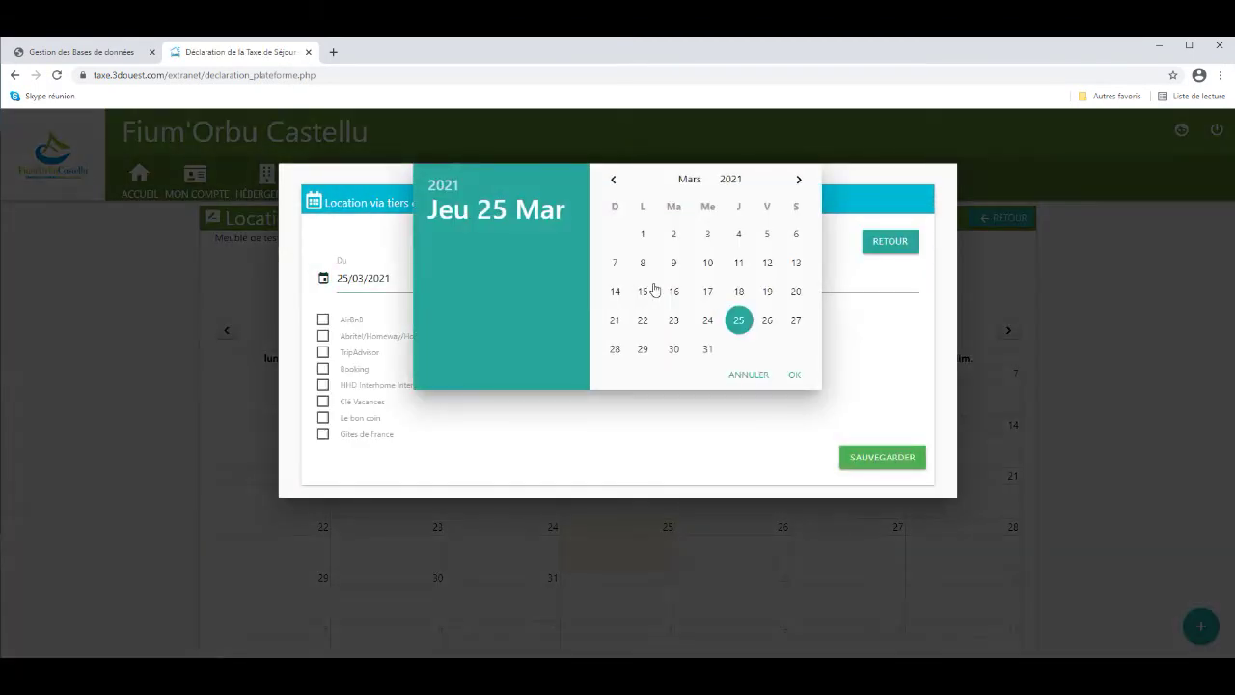
pyautogui.click(643, 233)
pyautogui.click(719, 284)
pyautogui.click(799, 180)
pyautogui.click(769, 351)
# - Mark Abritel/Homeway/Homelidays, AirBnB, Booking and Clé Vacances as the collecting platforms and save the period
pyautogui.click(365, 336)
pyautogui.click(355, 320)
pyautogui.click(355, 369)
pyautogui.click(357, 402)
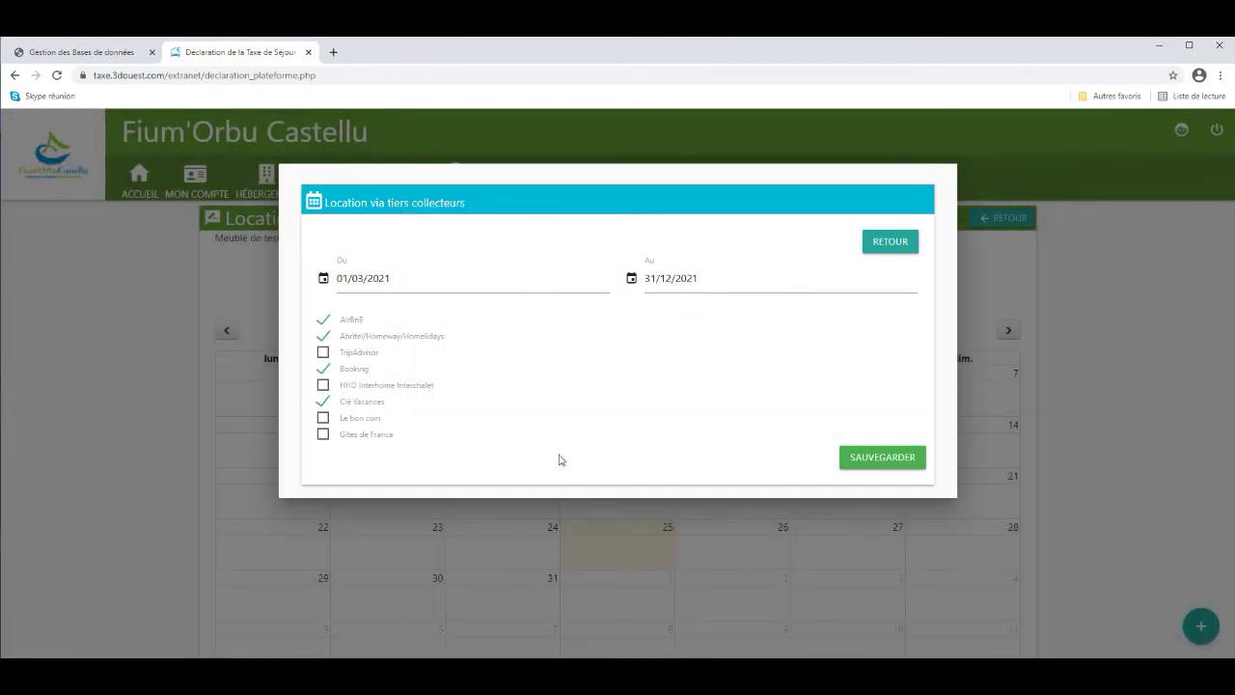
pyautogui.click(877, 461)
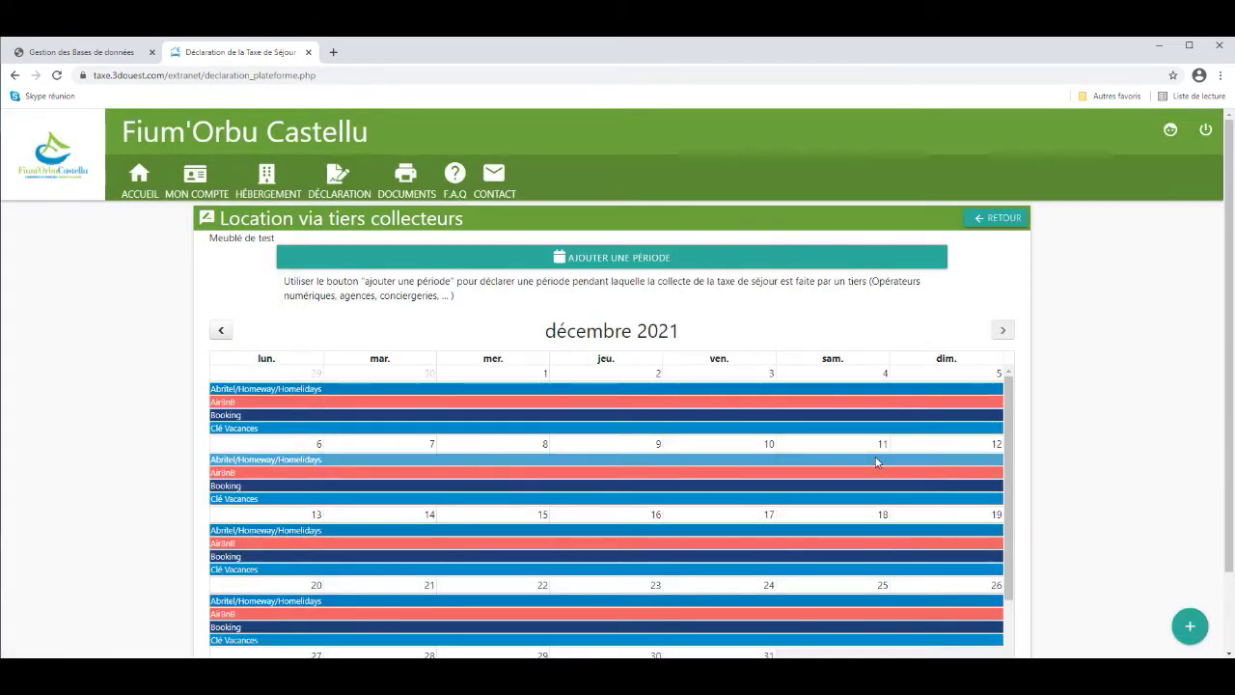
# - Return to the declarations and start a no-rental declaration with 01/01/2021 as the period's start date
pyautogui.click(345, 183)
pyautogui.scroll(-3, 539, 348)
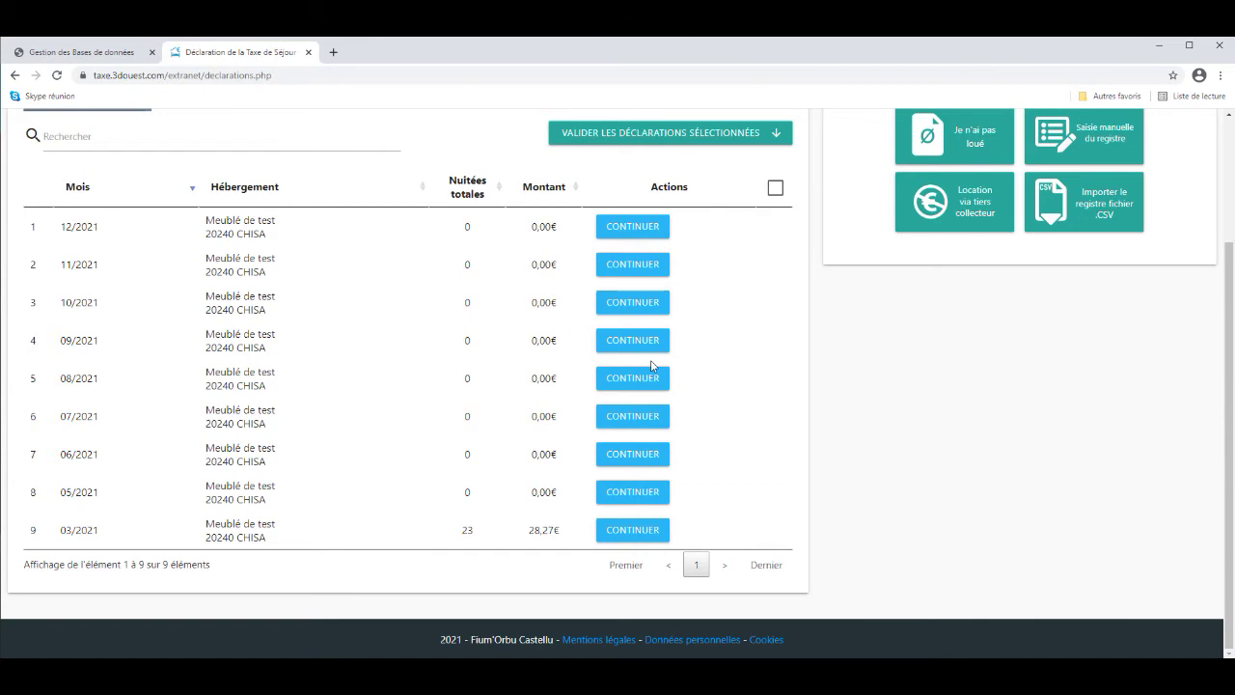
pyautogui.scroll(1, 651, 365)
pyautogui.click(982, 310)
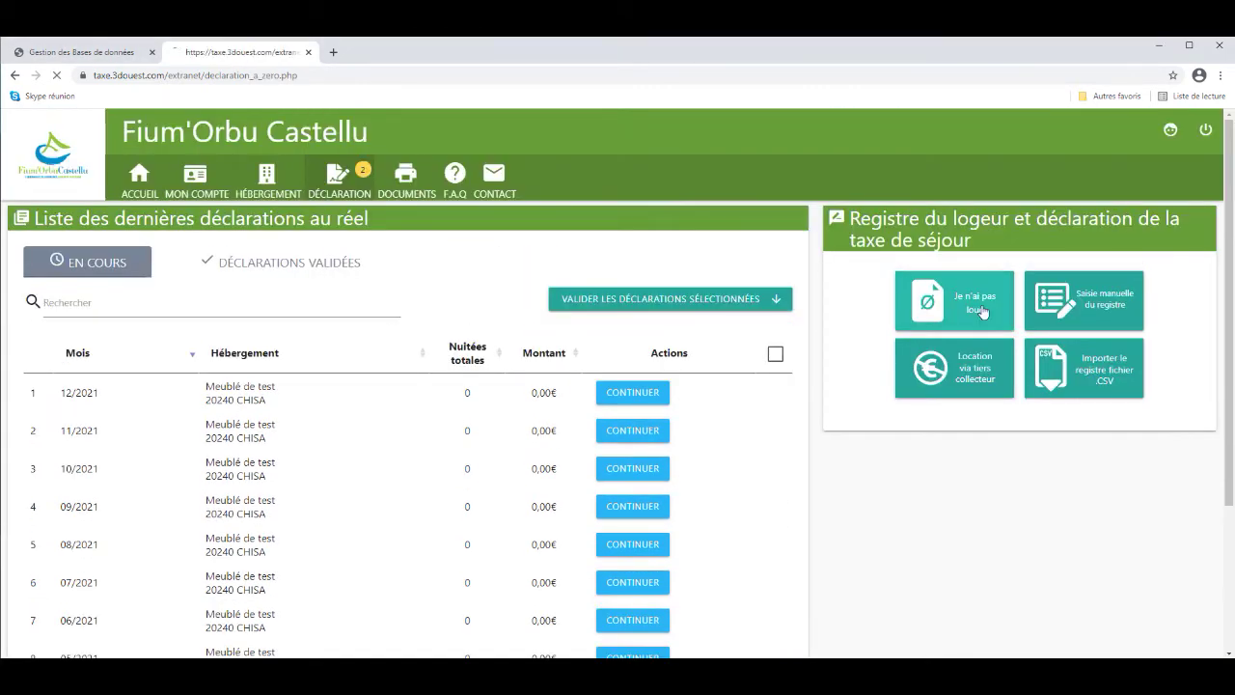
pyautogui.click(398, 315)
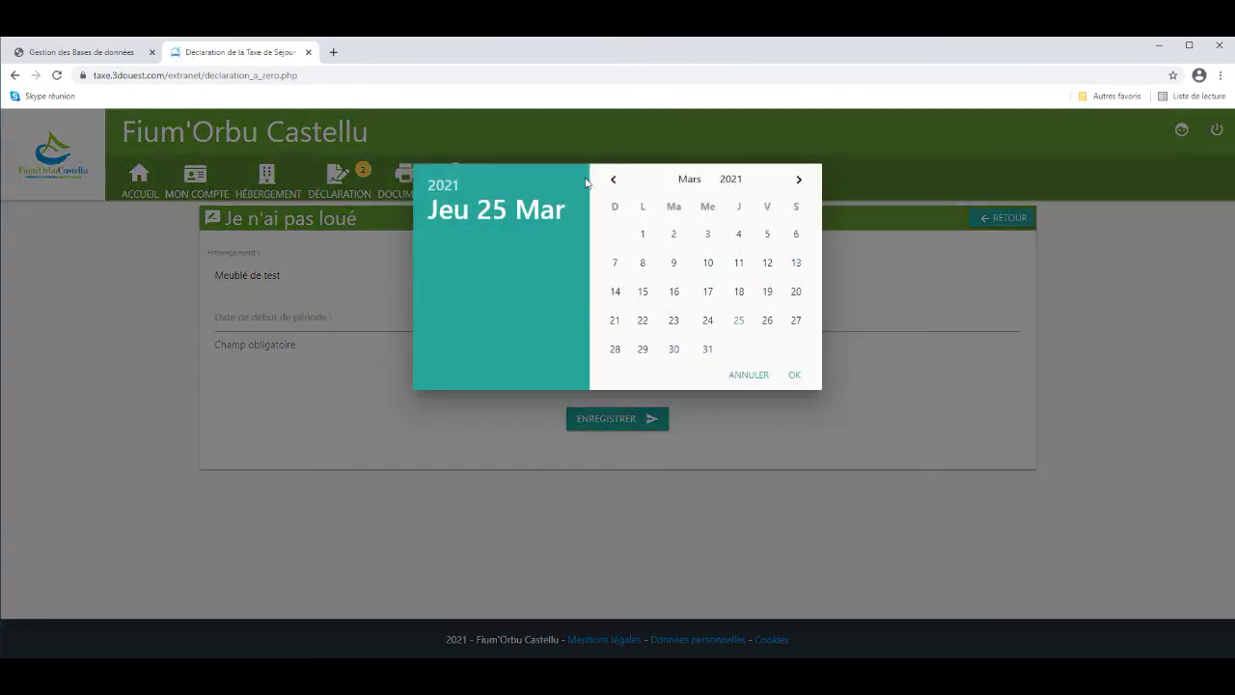
pyautogui.click(614, 179)
pyautogui.click(615, 179)
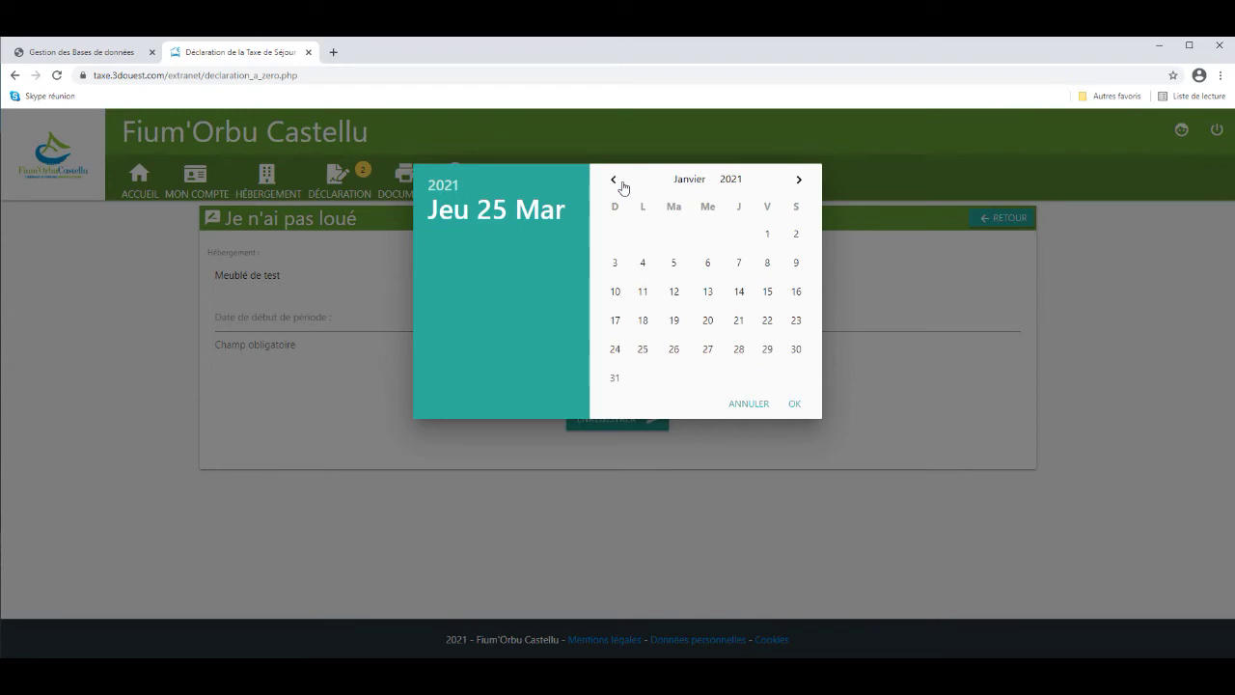
pyautogui.click(767, 233)
# - Set the no-rental period's end date to 31/01/2021 and record the zero declaration
pyautogui.click(743, 320)
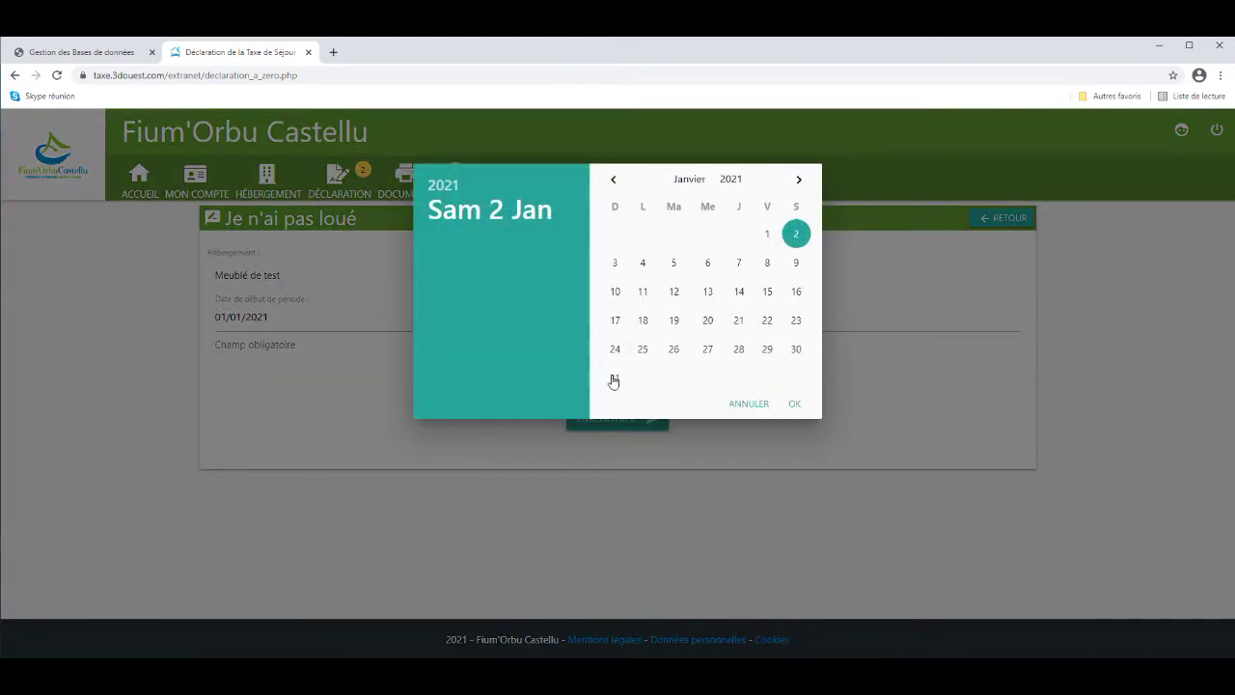
pyautogui.click(614, 378)
pyautogui.click(653, 423)
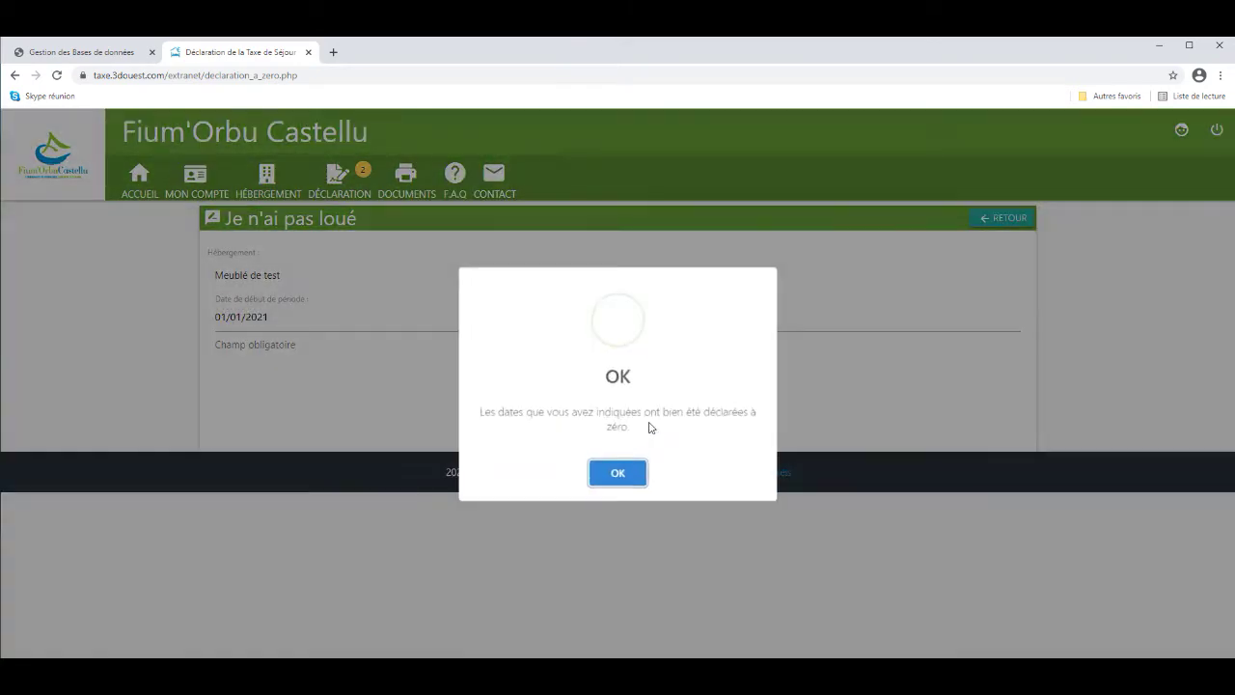
pyautogui.click(619, 474)
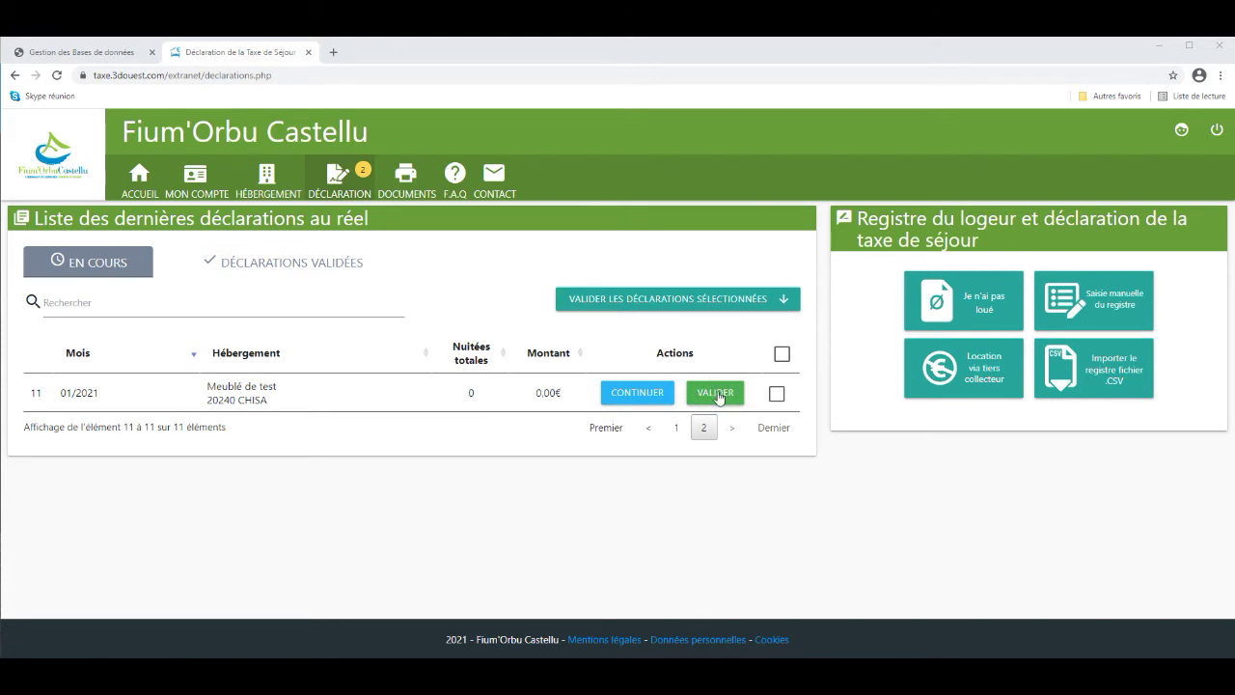
# - Select and validate the 01/2021 declaration, then show the list of validated declarations
pyautogui.click(782, 356)
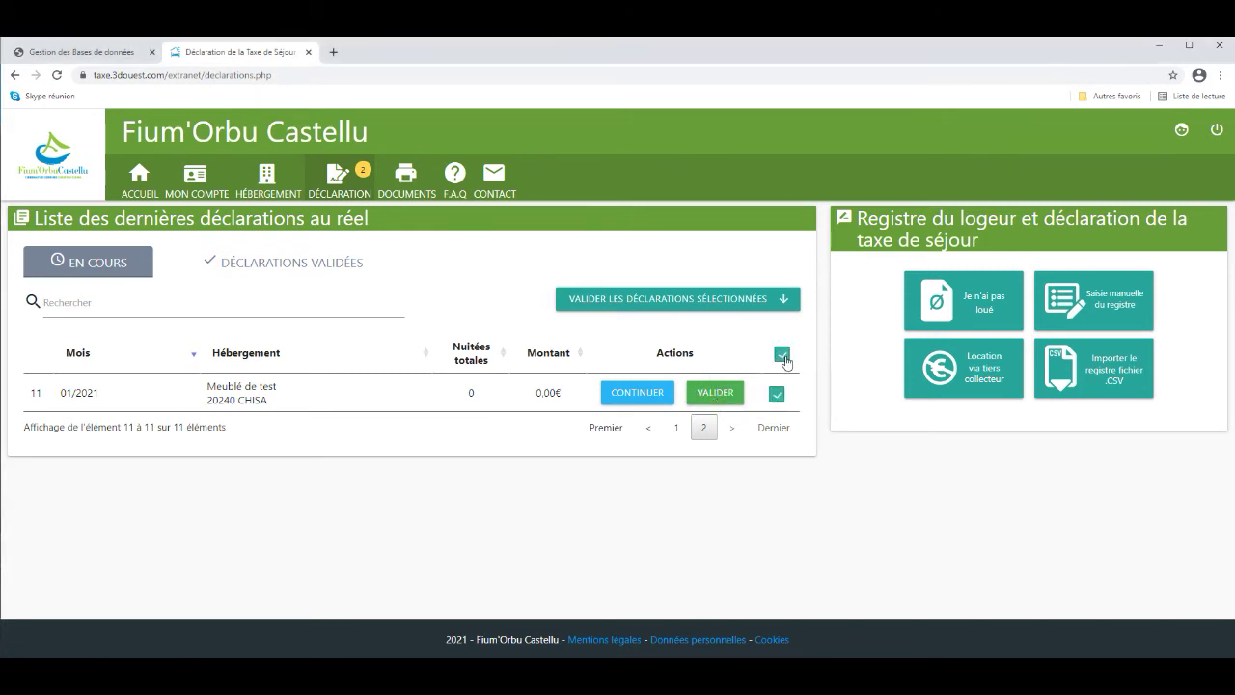
pyautogui.click(719, 303)
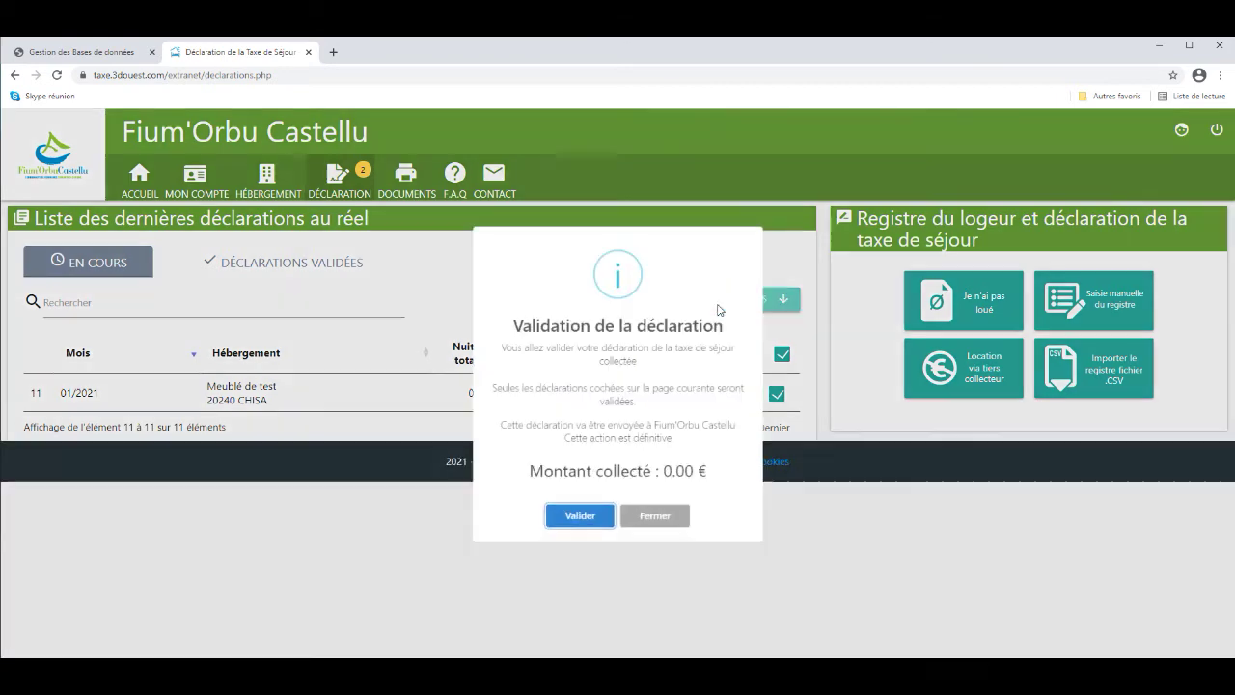
pyautogui.click(602, 526)
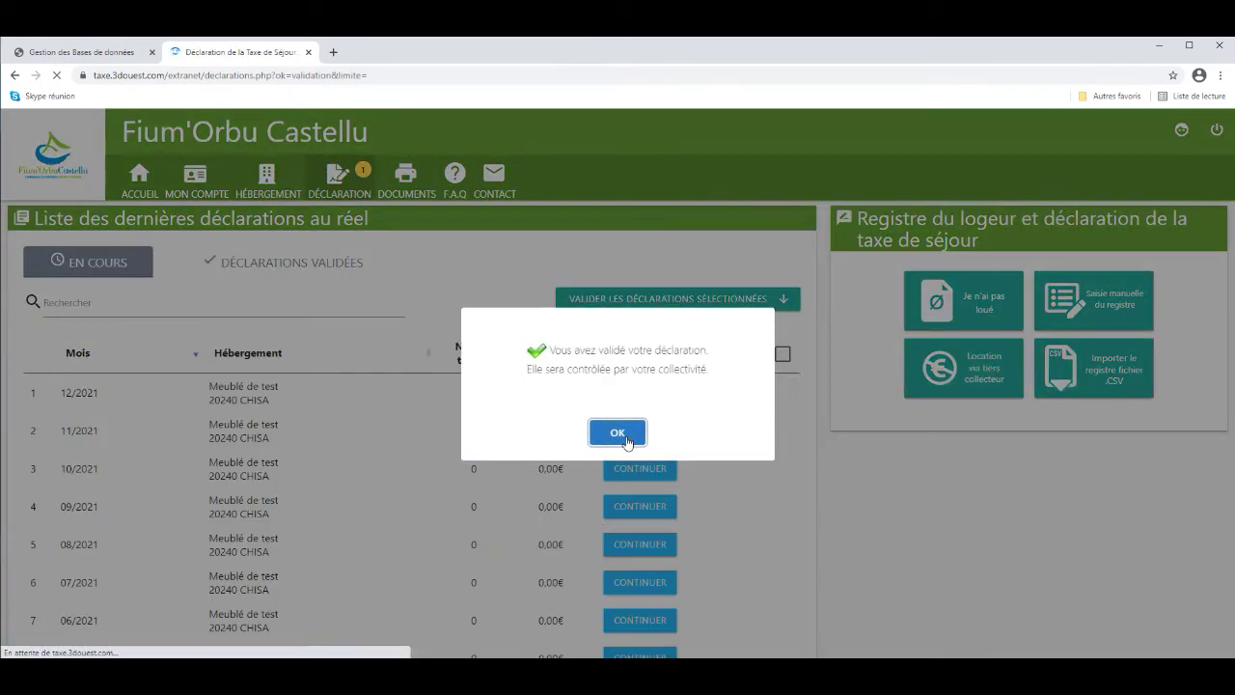
pyautogui.click(625, 433)
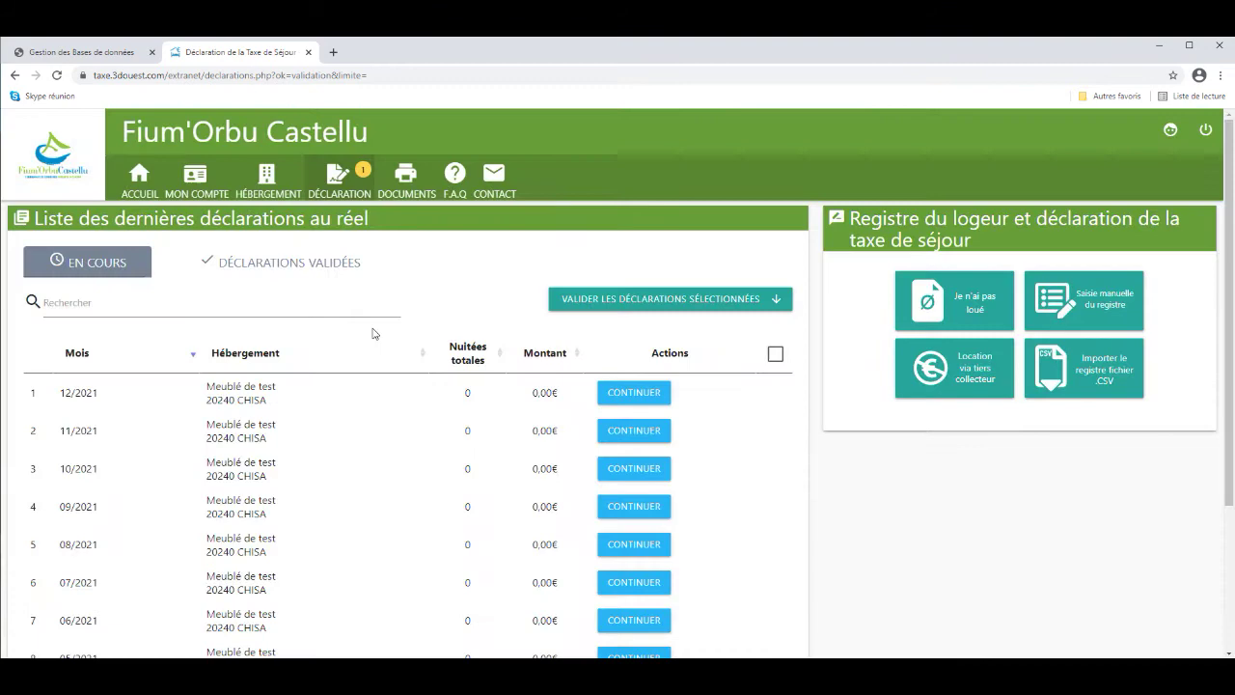
pyautogui.click(333, 265)
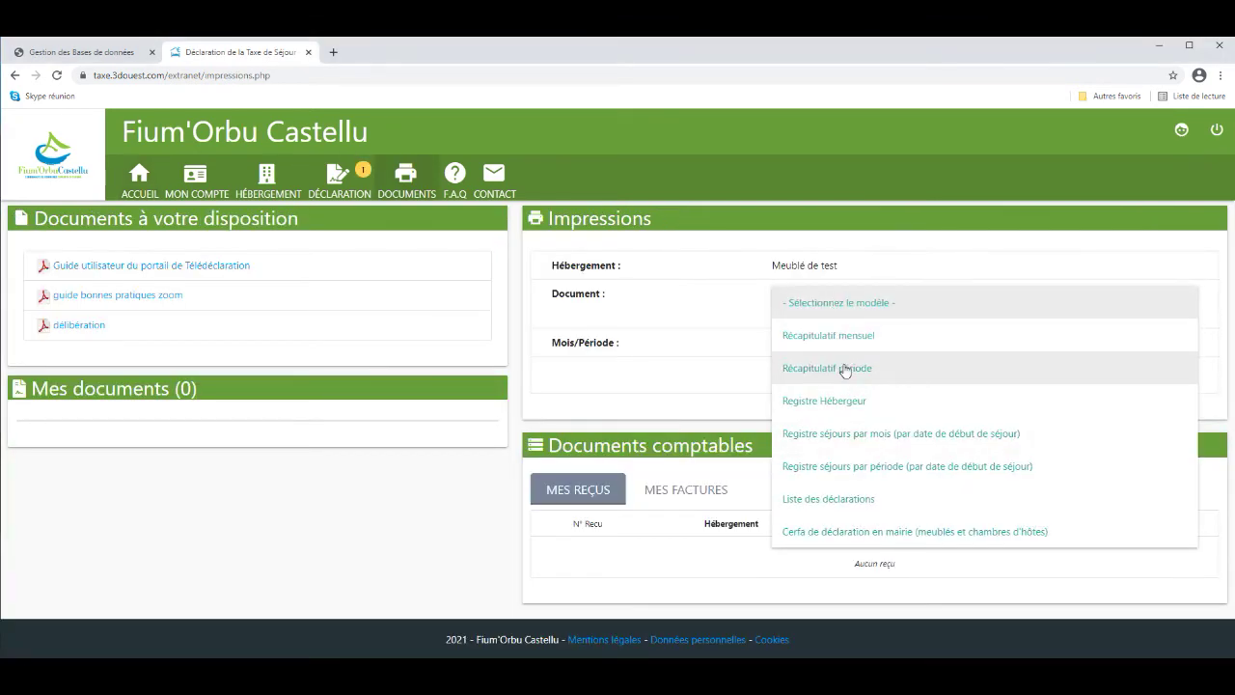
# - Choose the Récapitulatif période document as the print model for Meublé de test
pyautogui.click(840, 368)
pyautogui.click(848, 410)
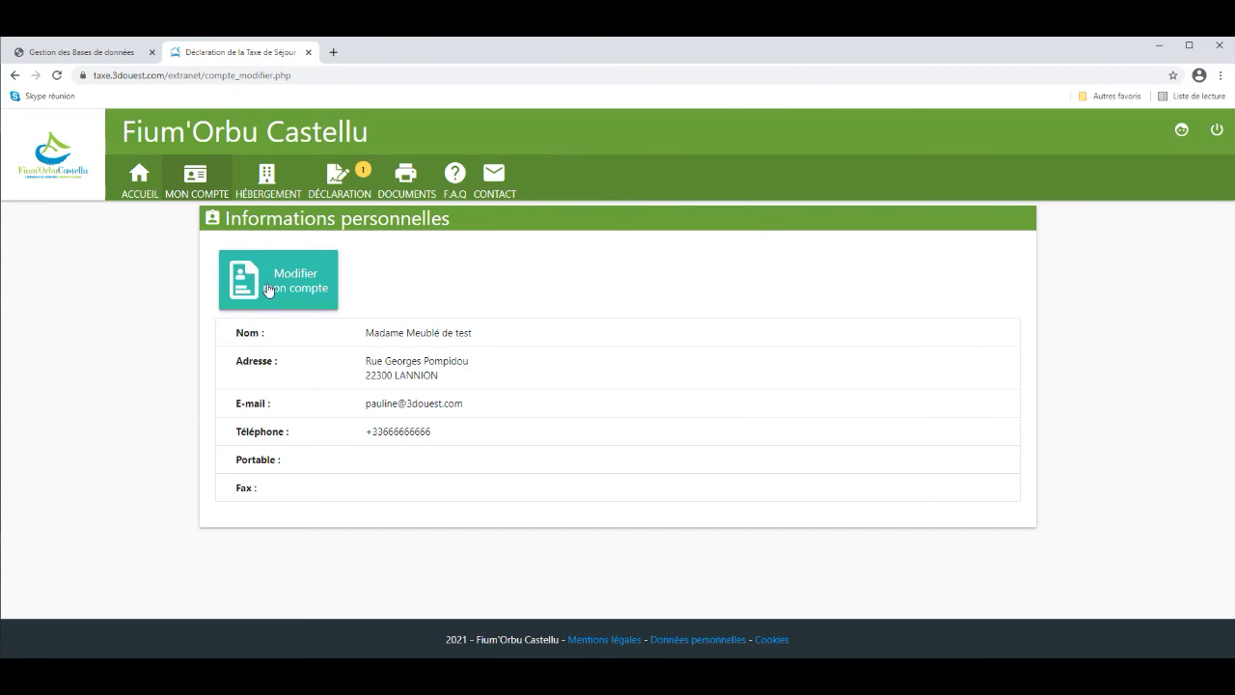
# - Start a new closure period for the Meublé de test accommodation with 01/02/2021 as the closing date
pyautogui.click(261, 176)
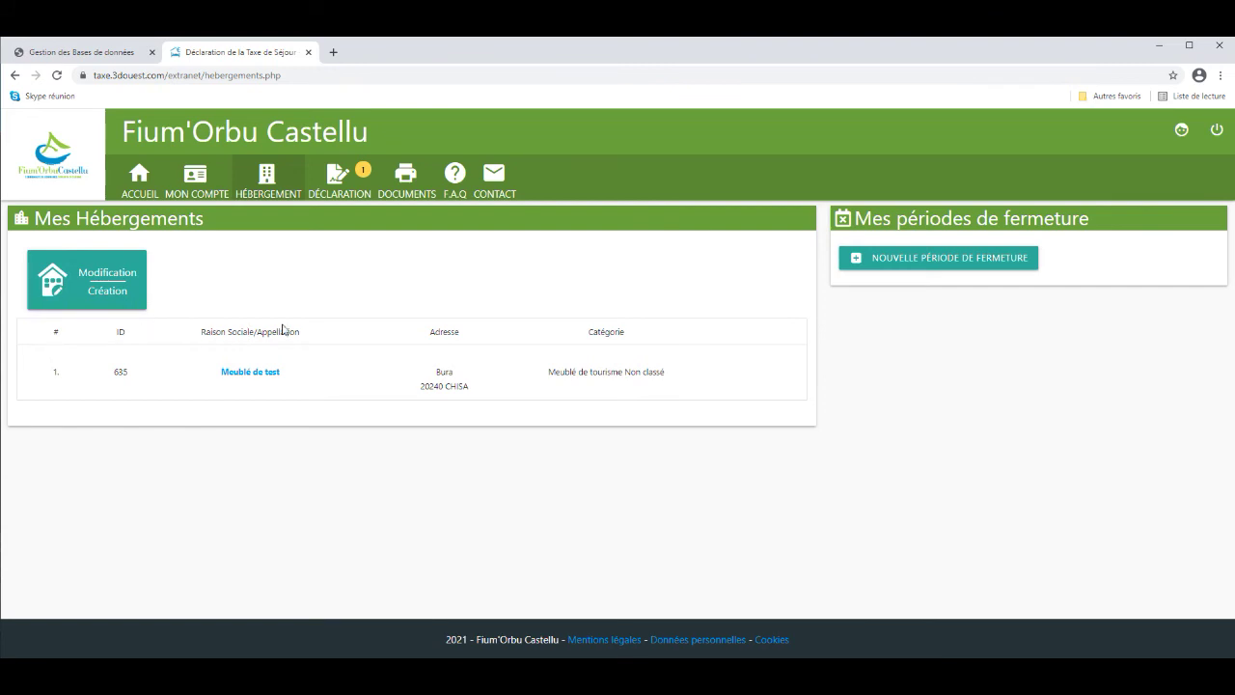
pyautogui.click(883, 258)
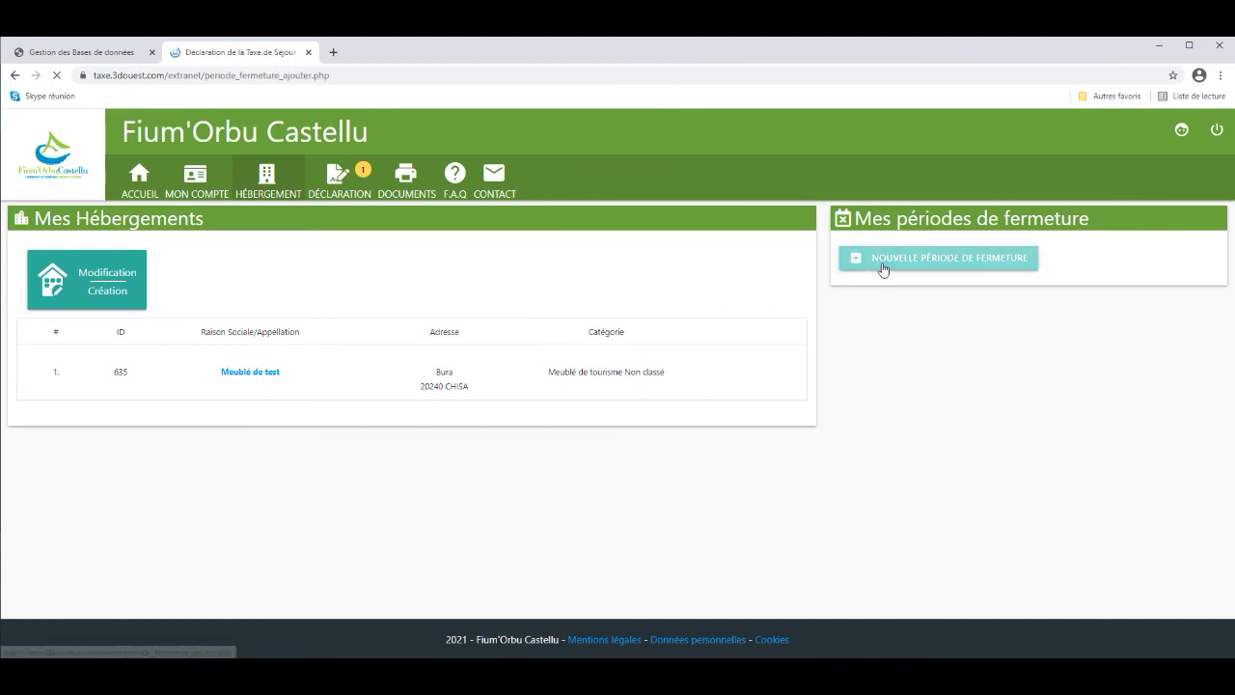
pyautogui.click(334, 392)
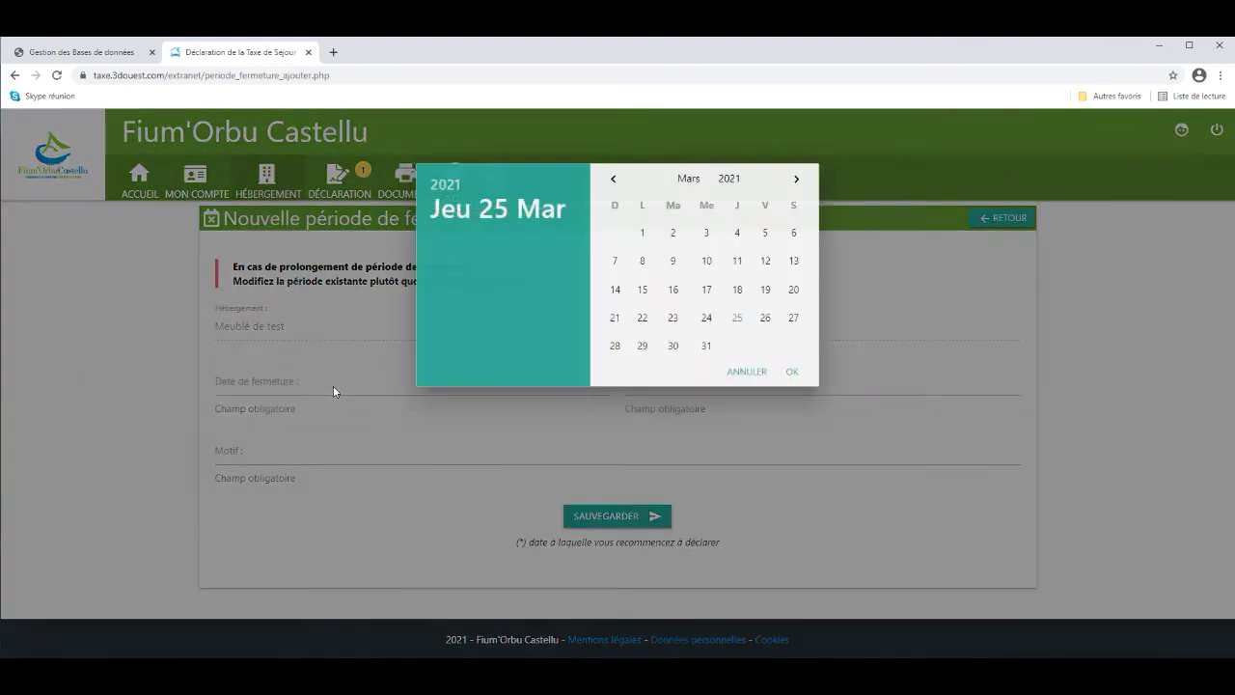
pyautogui.click(614, 180)
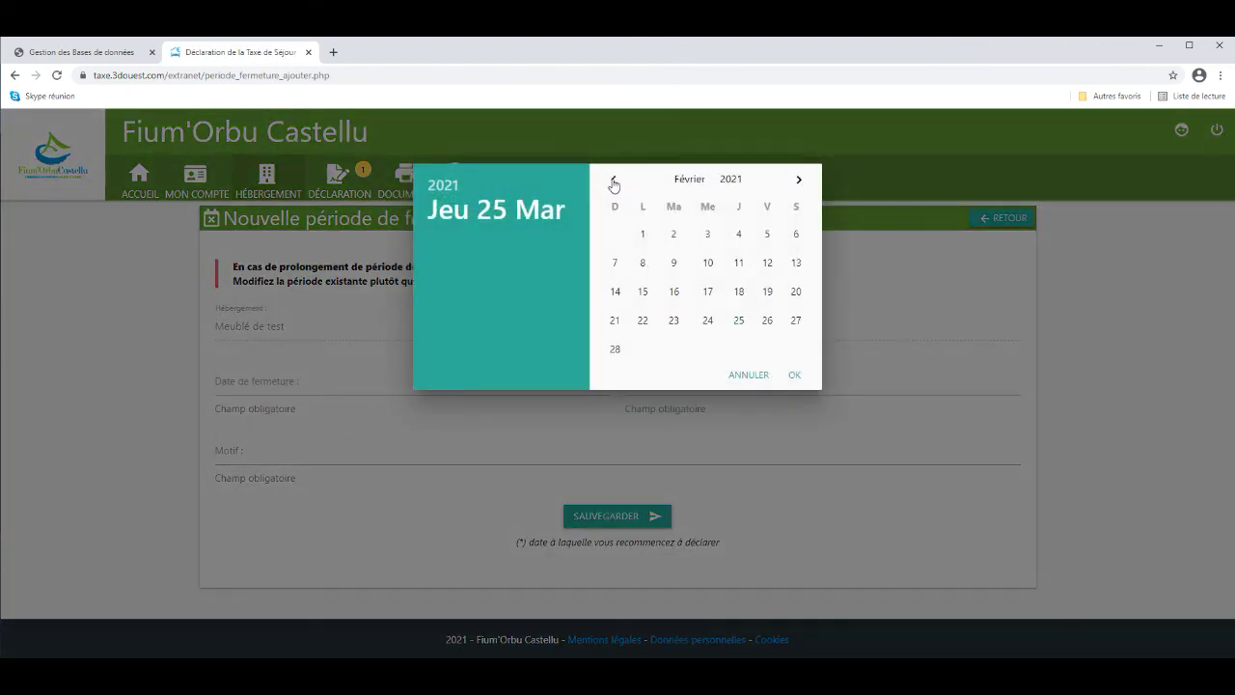
pyautogui.click(643, 233)
# - Set the closure period's reopening date to 01/03/2021
pyautogui.click(710, 383)
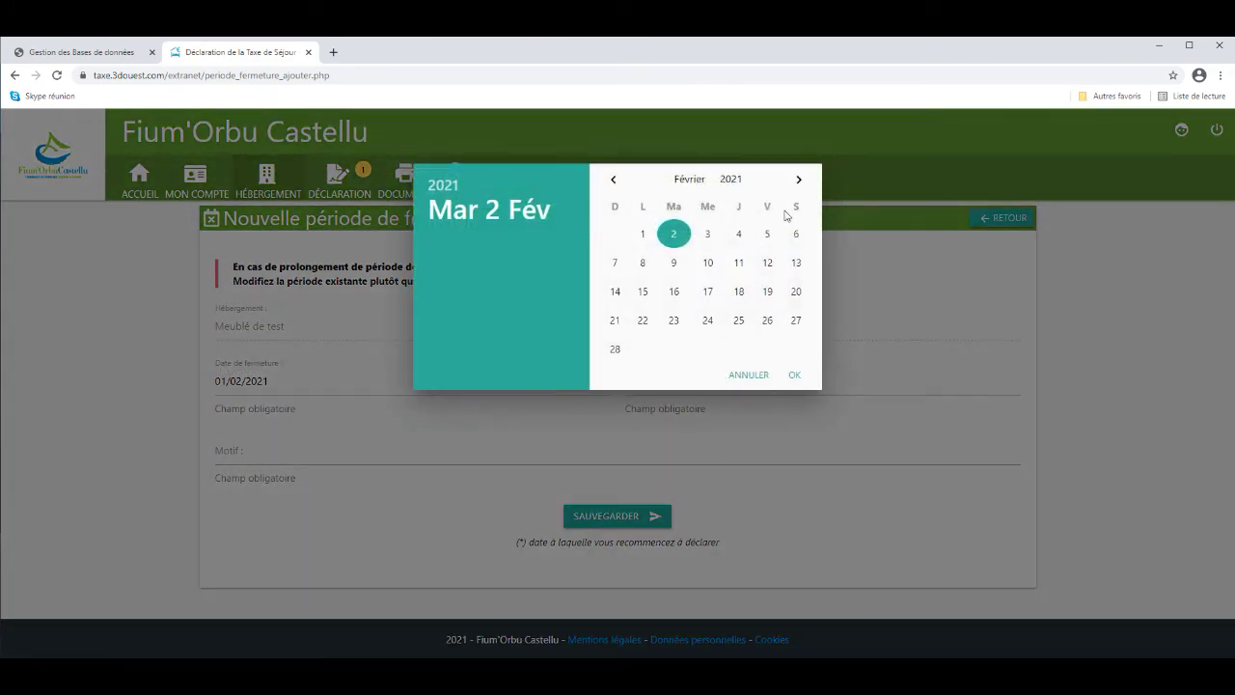
pyautogui.click(797, 179)
pyautogui.click(643, 234)
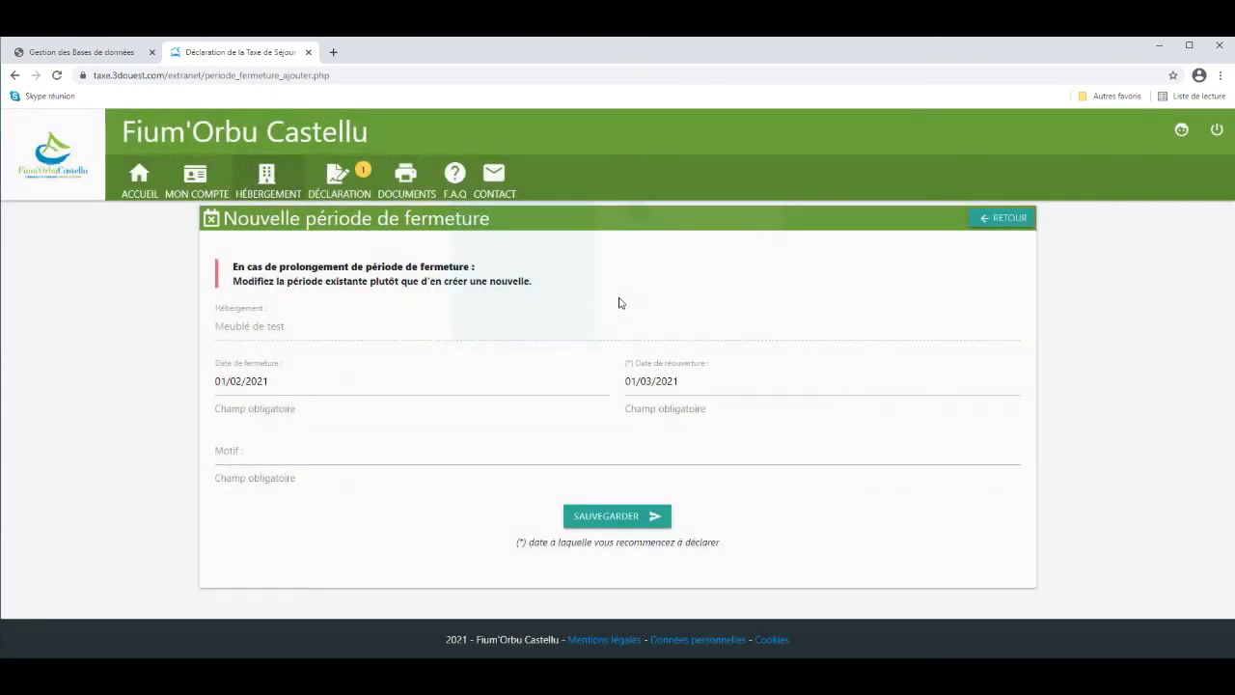
# - Enter the reason for the closure and save the new closure period
pyautogui.click(373, 451)
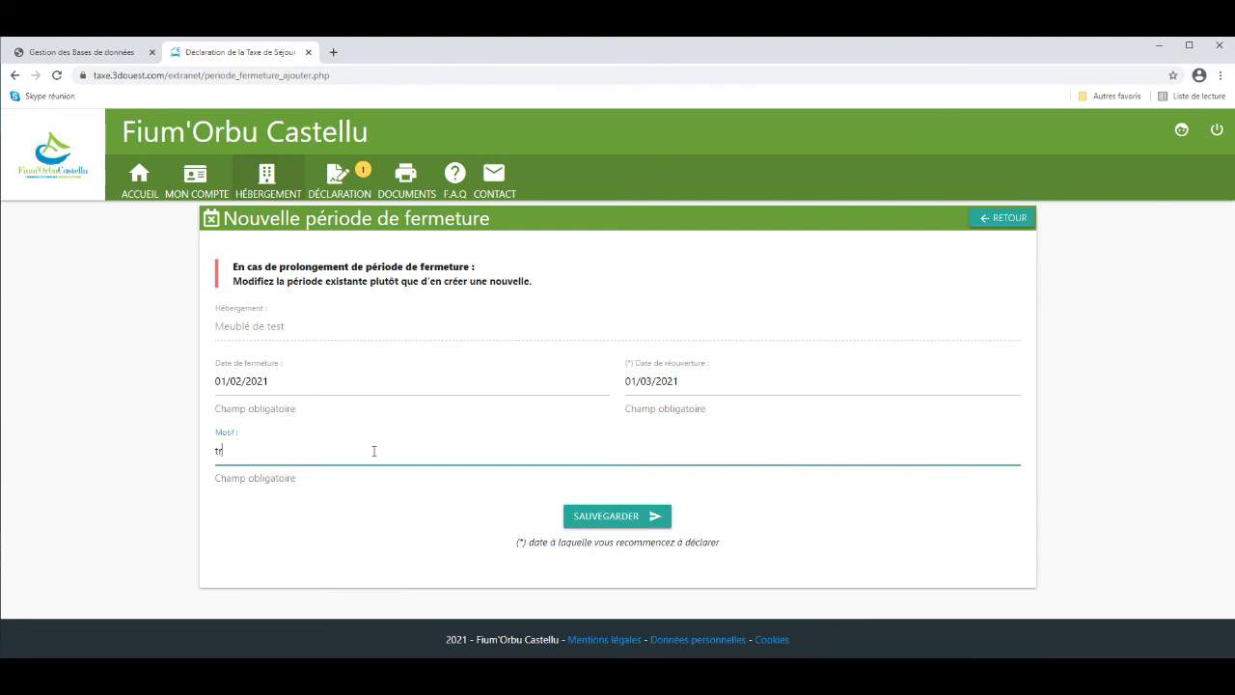
pyautogui.click(649, 526)
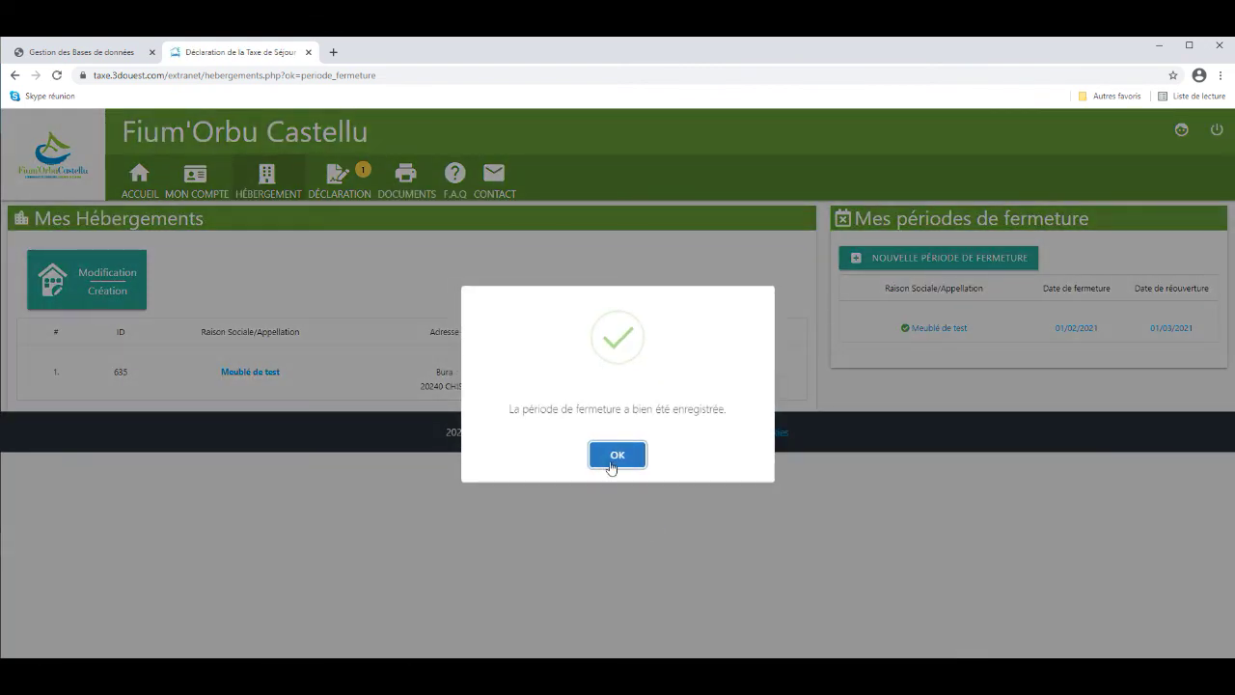
pyautogui.click(609, 457)
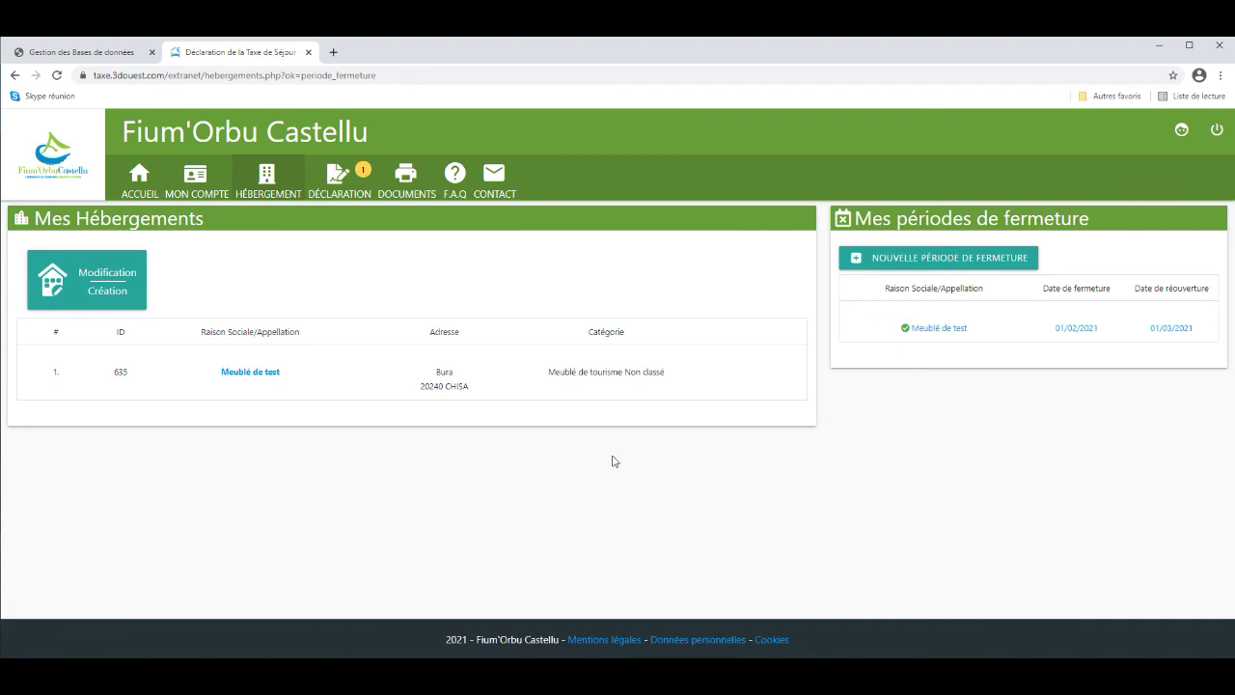
# - Open the portal's contact page
pyautogui.click(512, 196)
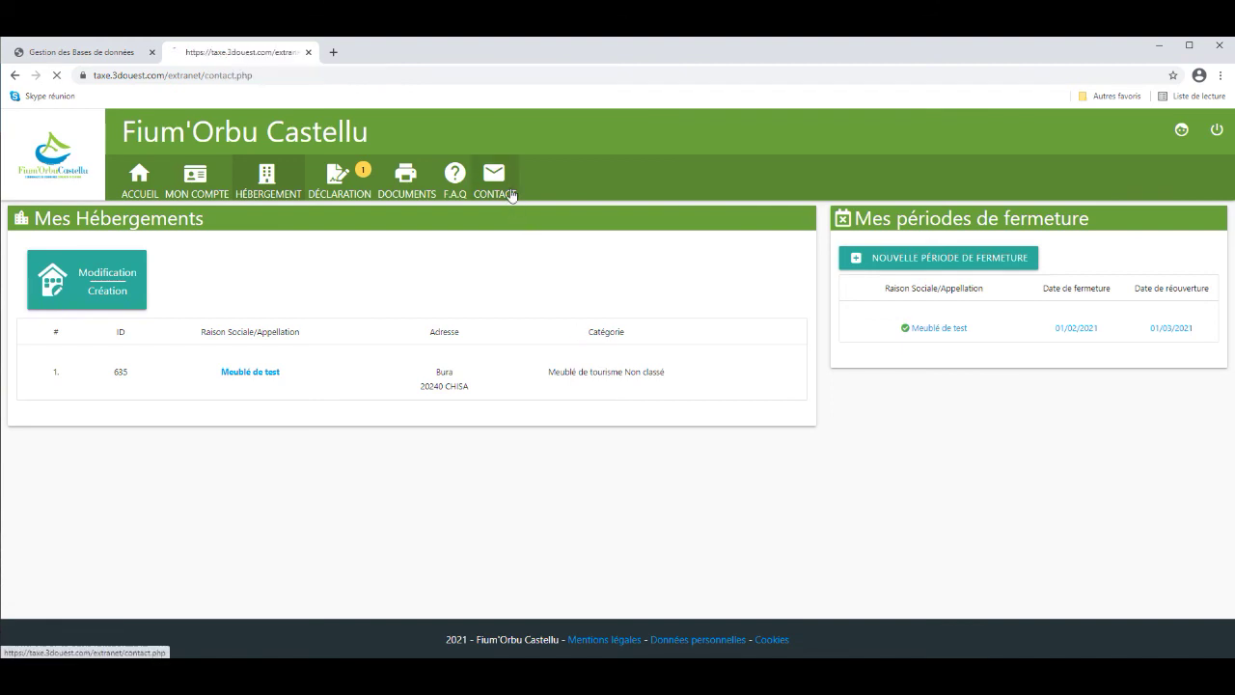